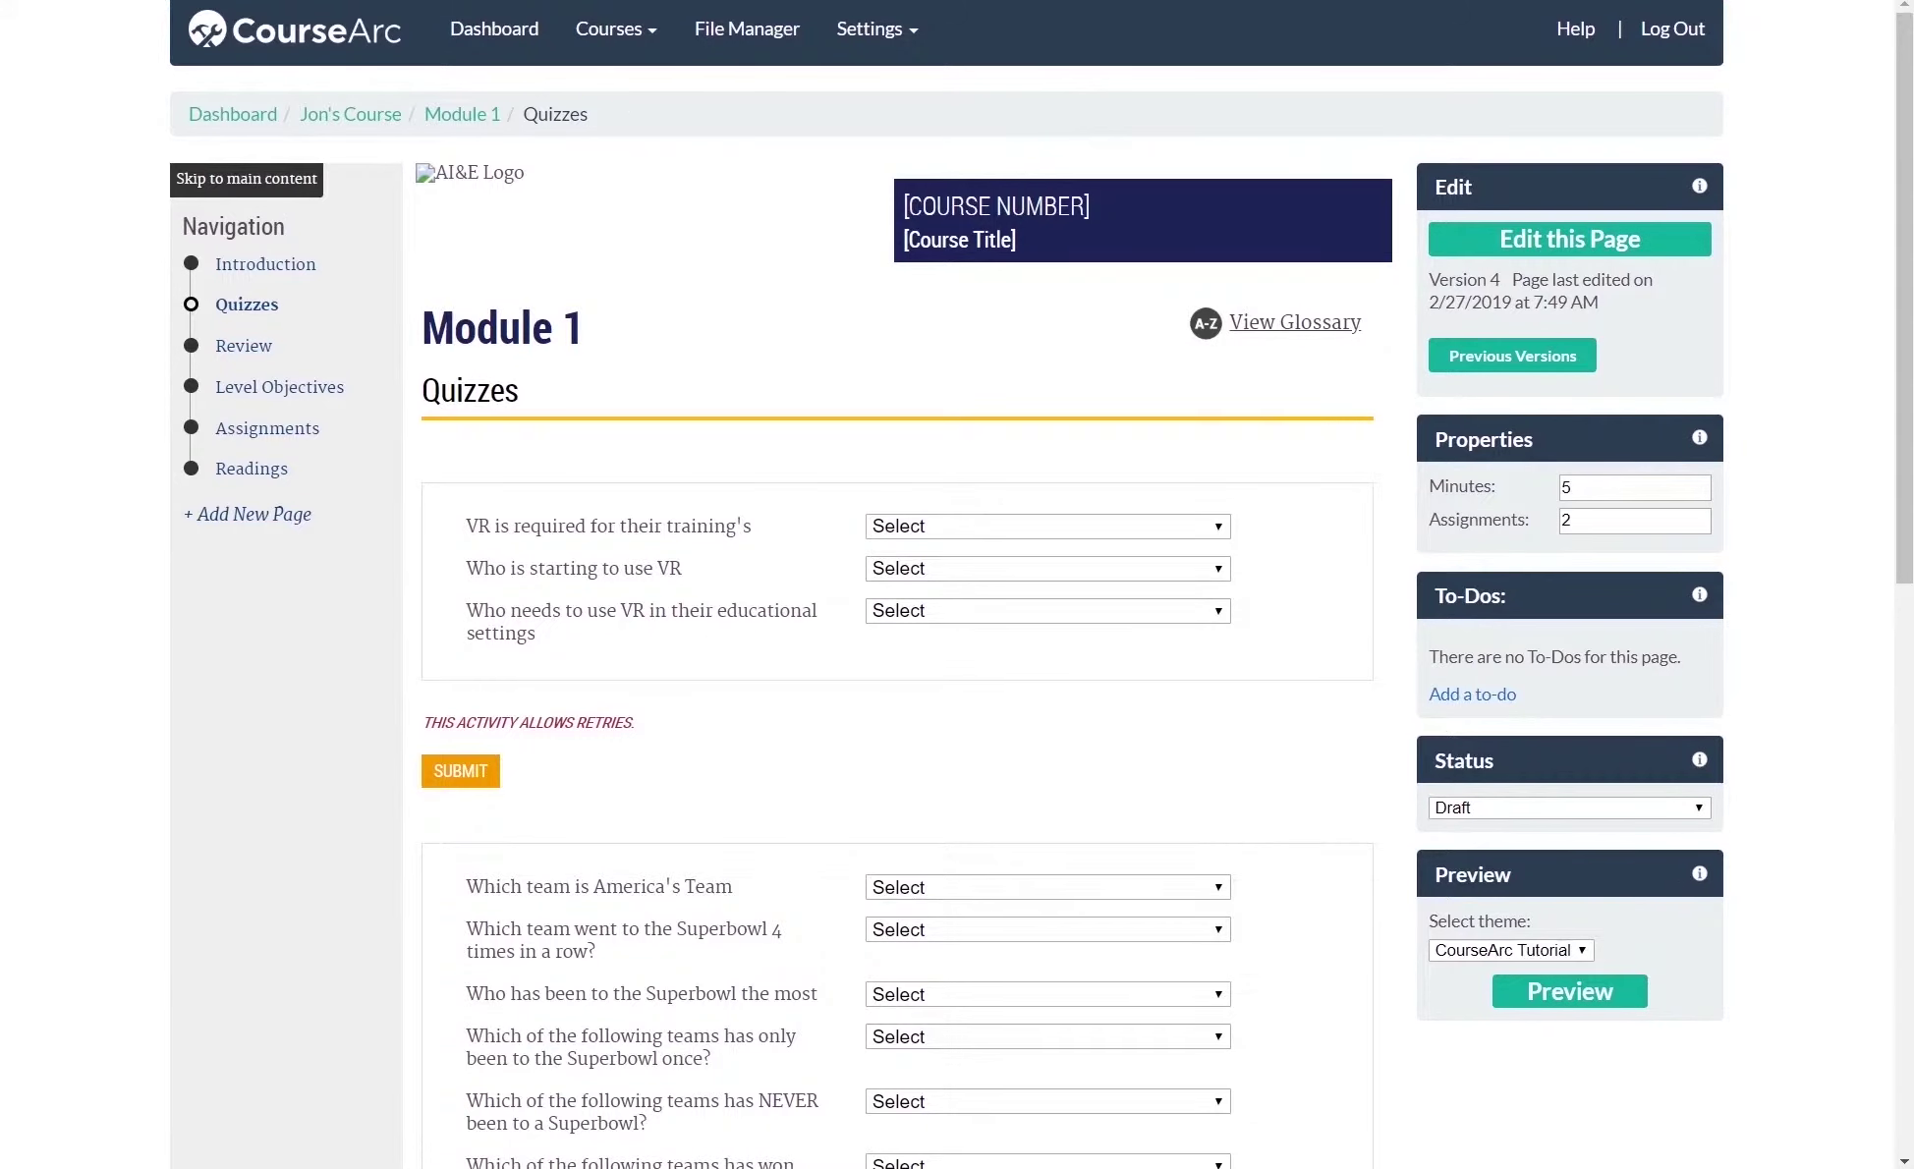
{"action": "scroll", "coordinate": [1065, 429], "scroll_direction": "down", "scroll_amount": 1}
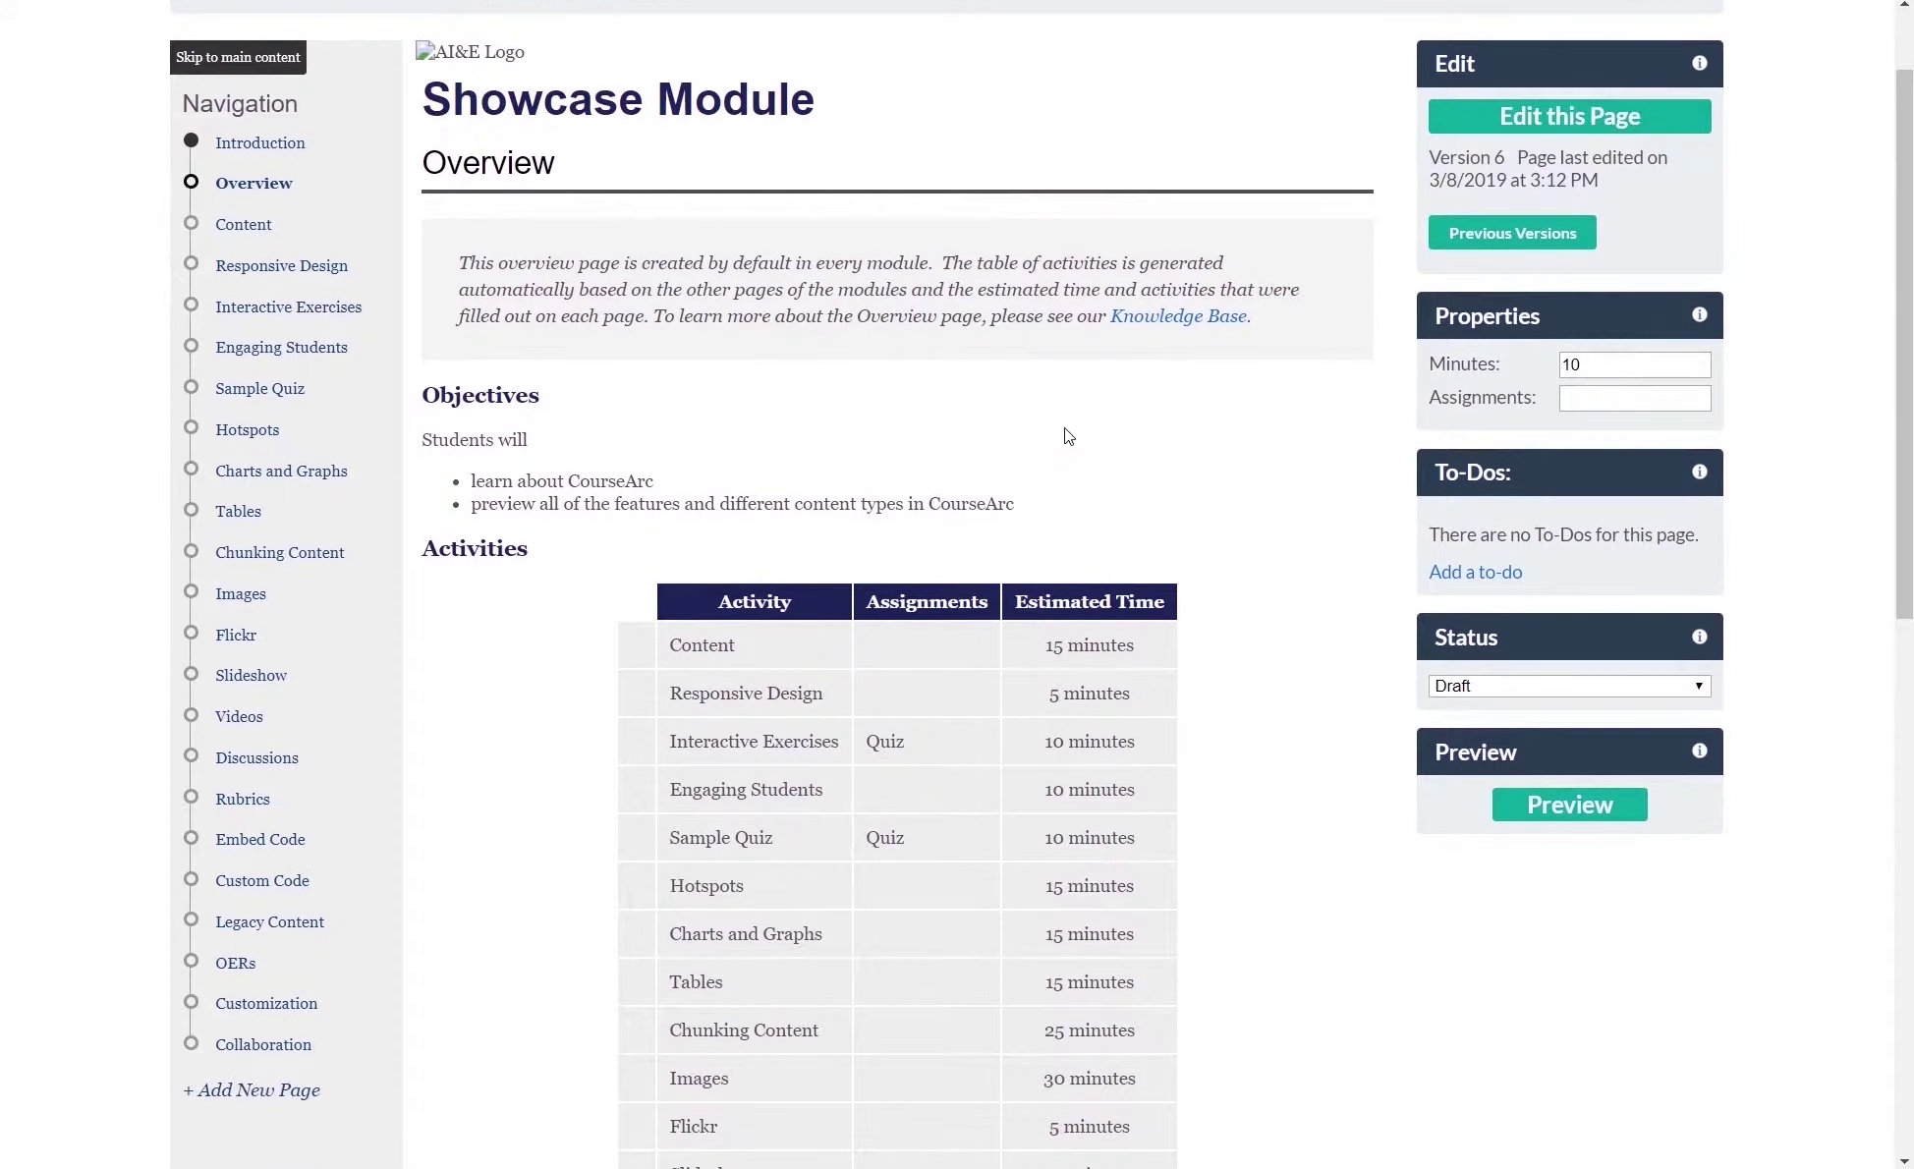
{"action": "scroll", "coordinate": [1067, 436], "scroll_direction": "down", "scroll_amount": 1}
{"action": "scroll", "coordinate": [1065, 428], "scroll_direction": "down", "scroll_amount": 1}
{"action": "scroll", "coordinate": [1064, 427], "scroll_direction": "down", "scroll_amount": 1}
{"action": "scroll", "coordinate": [1065, 430], "scroll_direction": "down", "scroll_amount": 1}
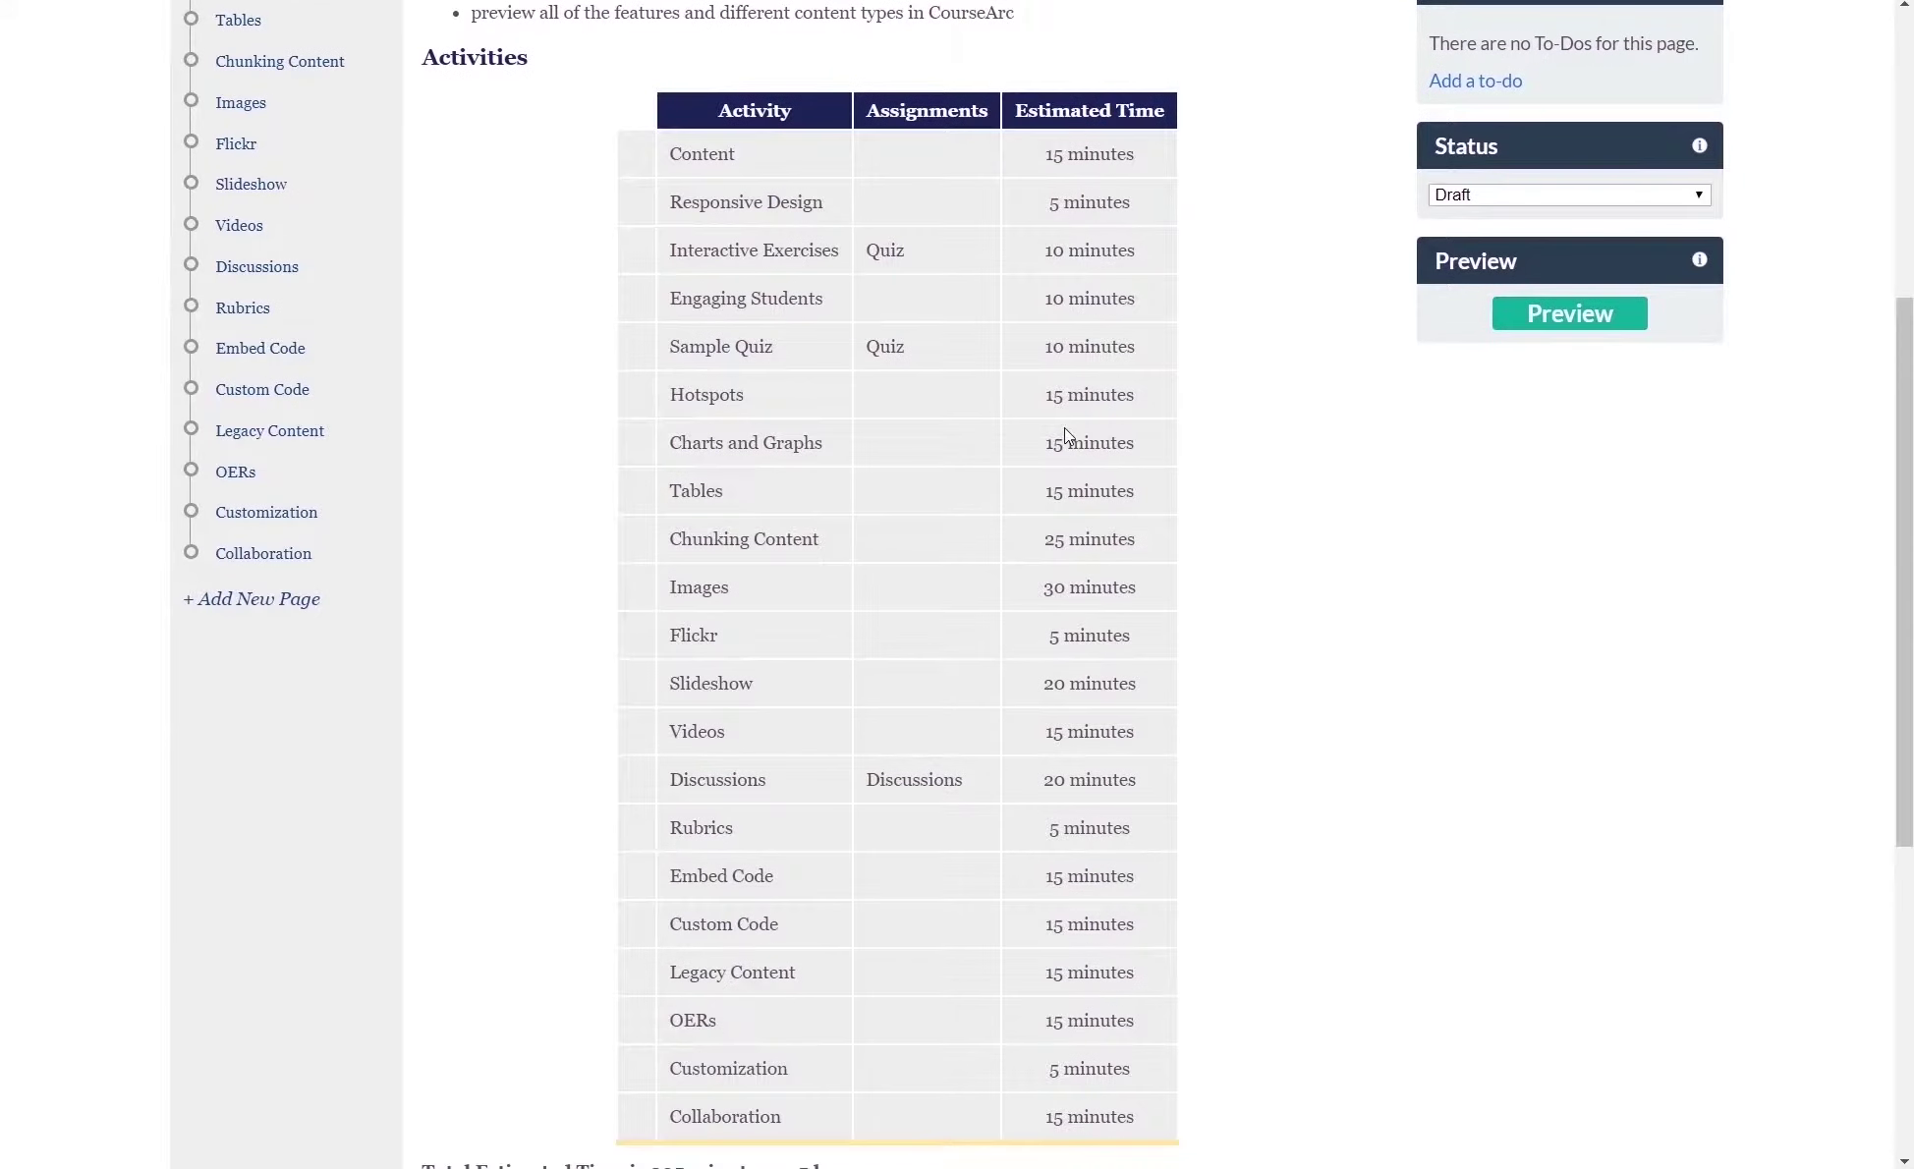
{"action": "scroll", "coordinate": [1064, 427], "scroll_direction": "down", "scroll_amount": 1}
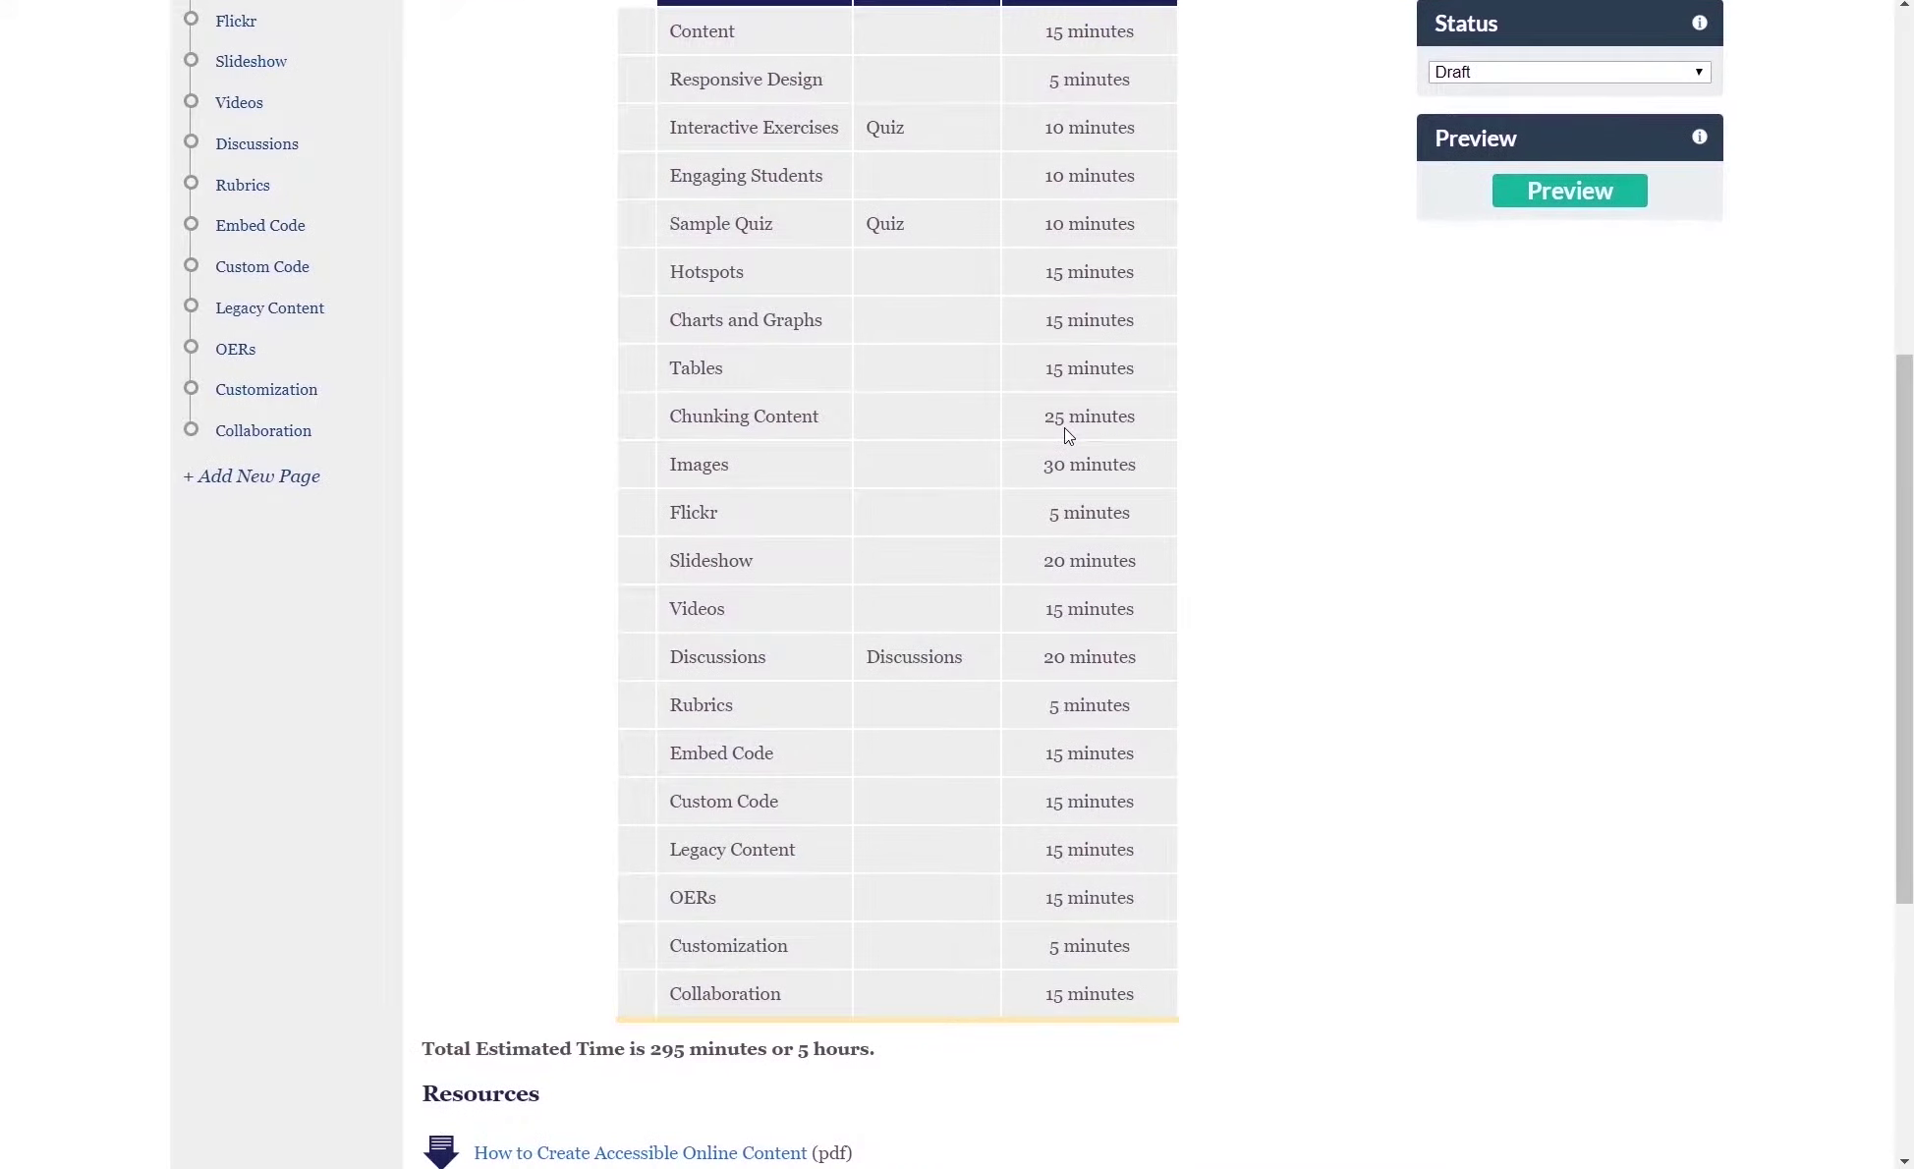
{"action": "scroll", "coordinate": [1065, 427], "scroll_direction": "down", "scroll_amount": 1}
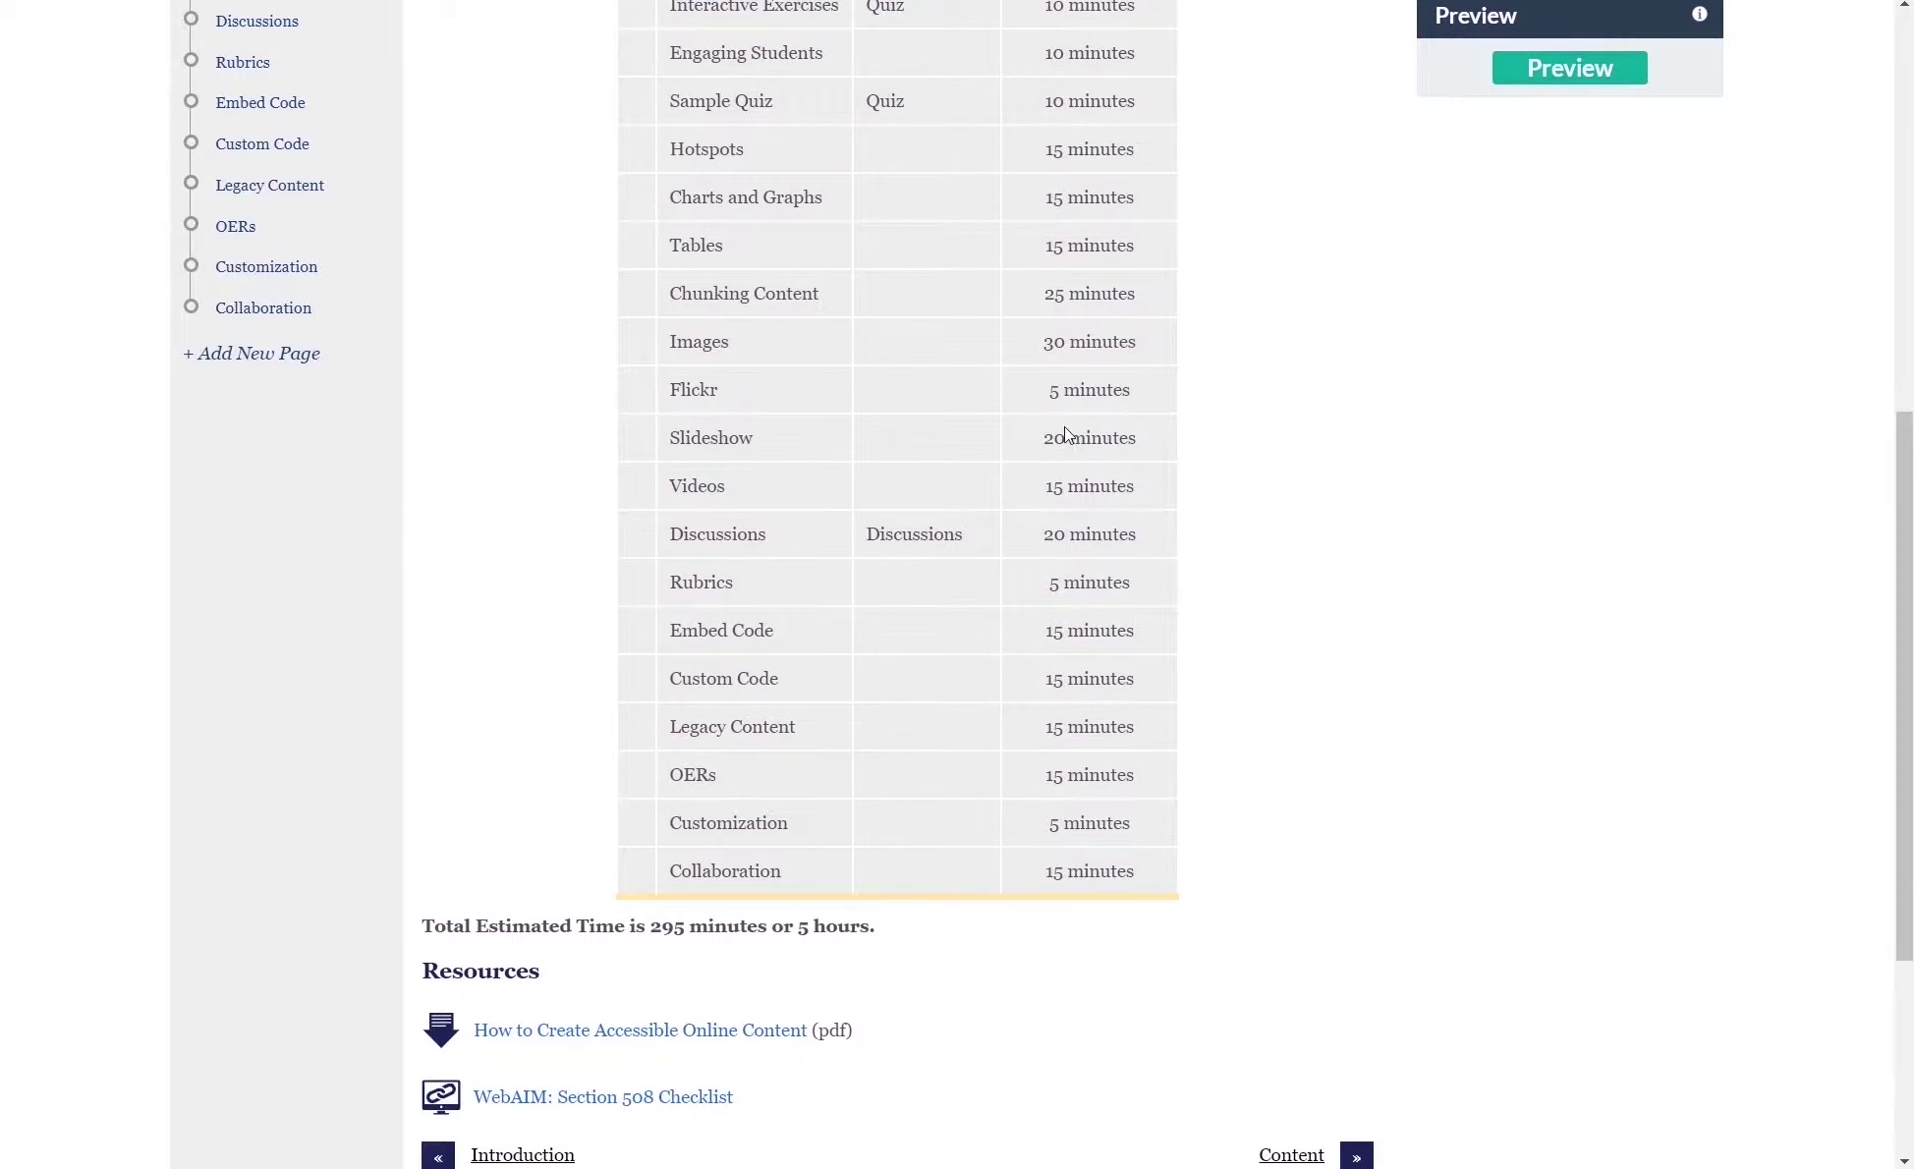
{"action": "scroll", "coordinate": [1065, 434], "scroll_direction": "up", "scroll_amount": 2}
{"action": "scroll", "coordinate": [1065, 433], "scroll_direction": "up", "scroll_amount": 3}
{"action": "scroll", "coordinate": [1065, 434], "scroll_direction": "up", "scroll_amount": 2}
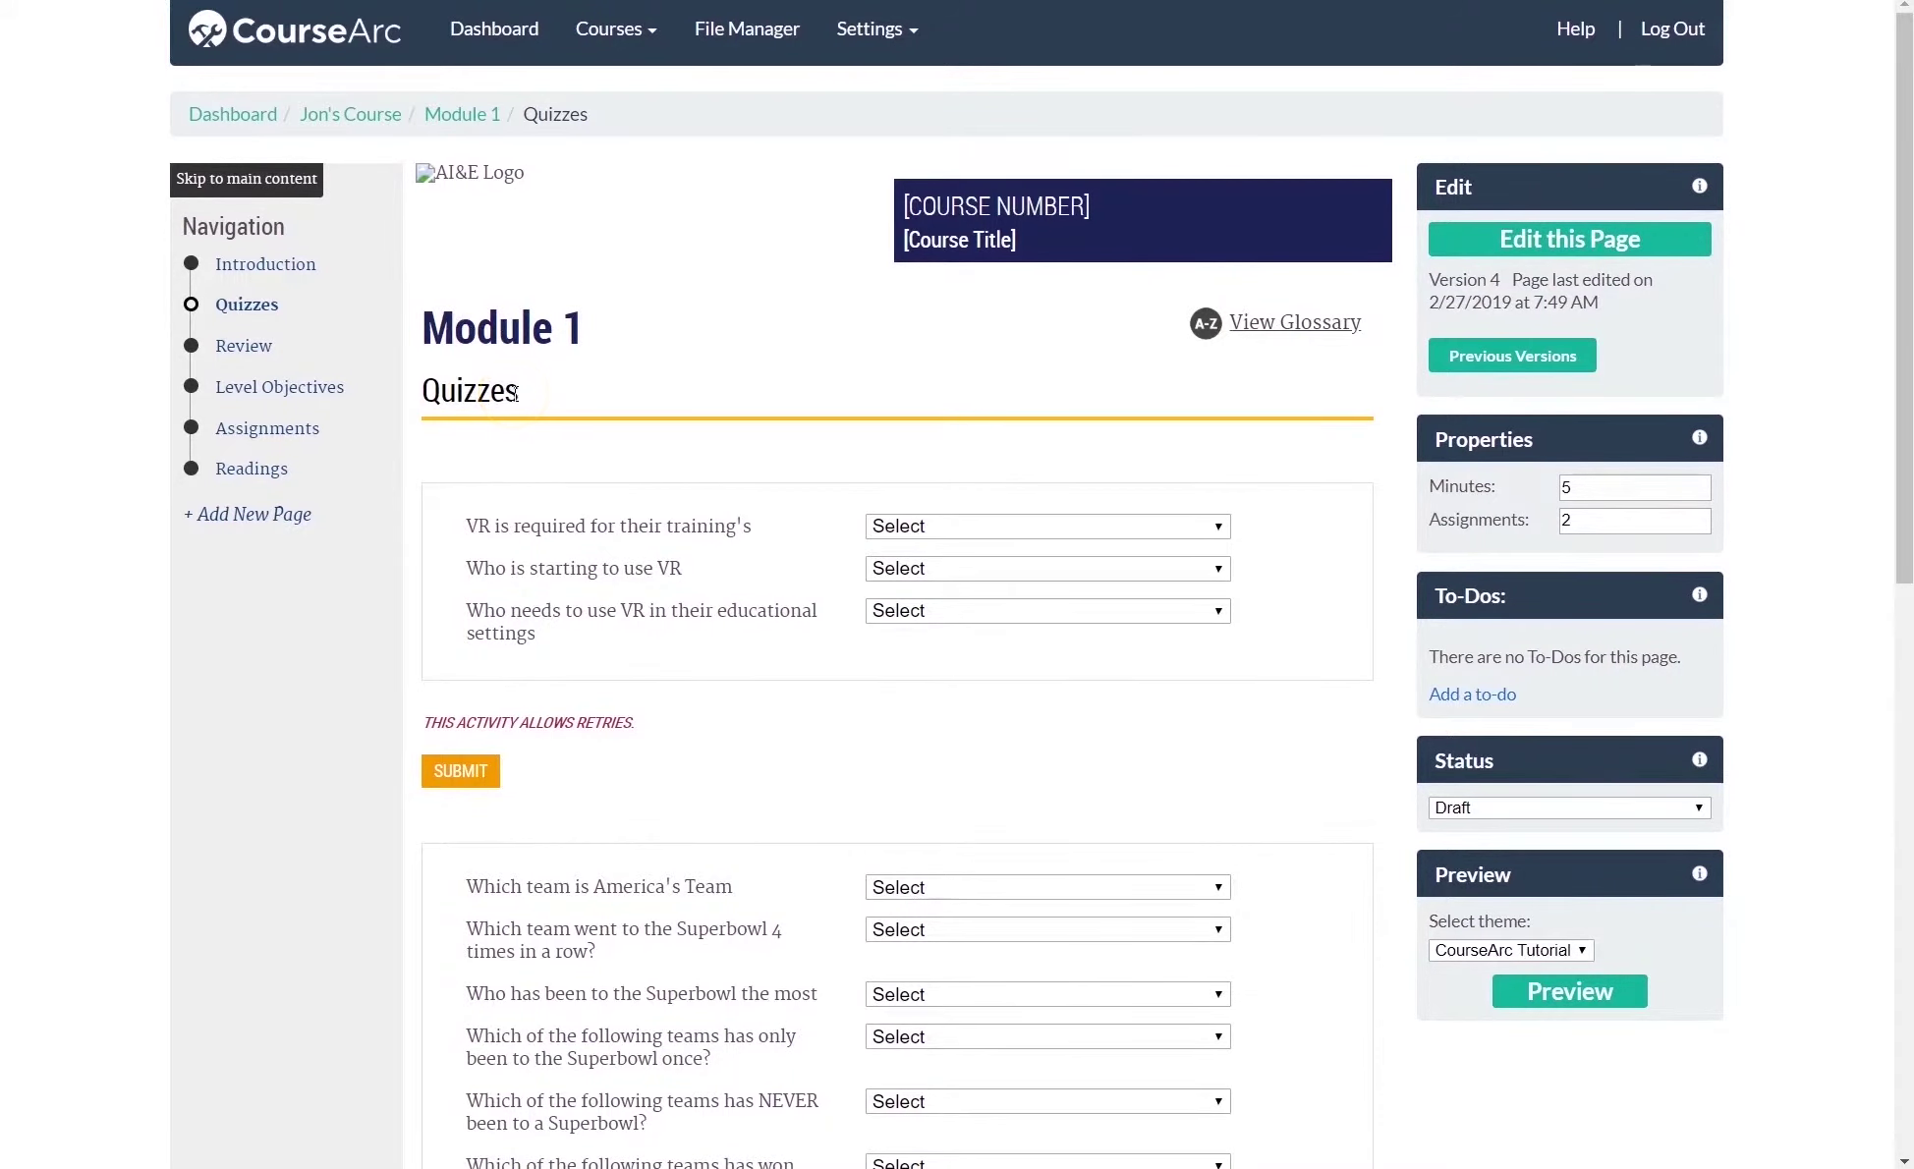
{"action": "scroll", "coordinate": [513, 392], "scroll_direction": "down", "scroll_amount": 5}
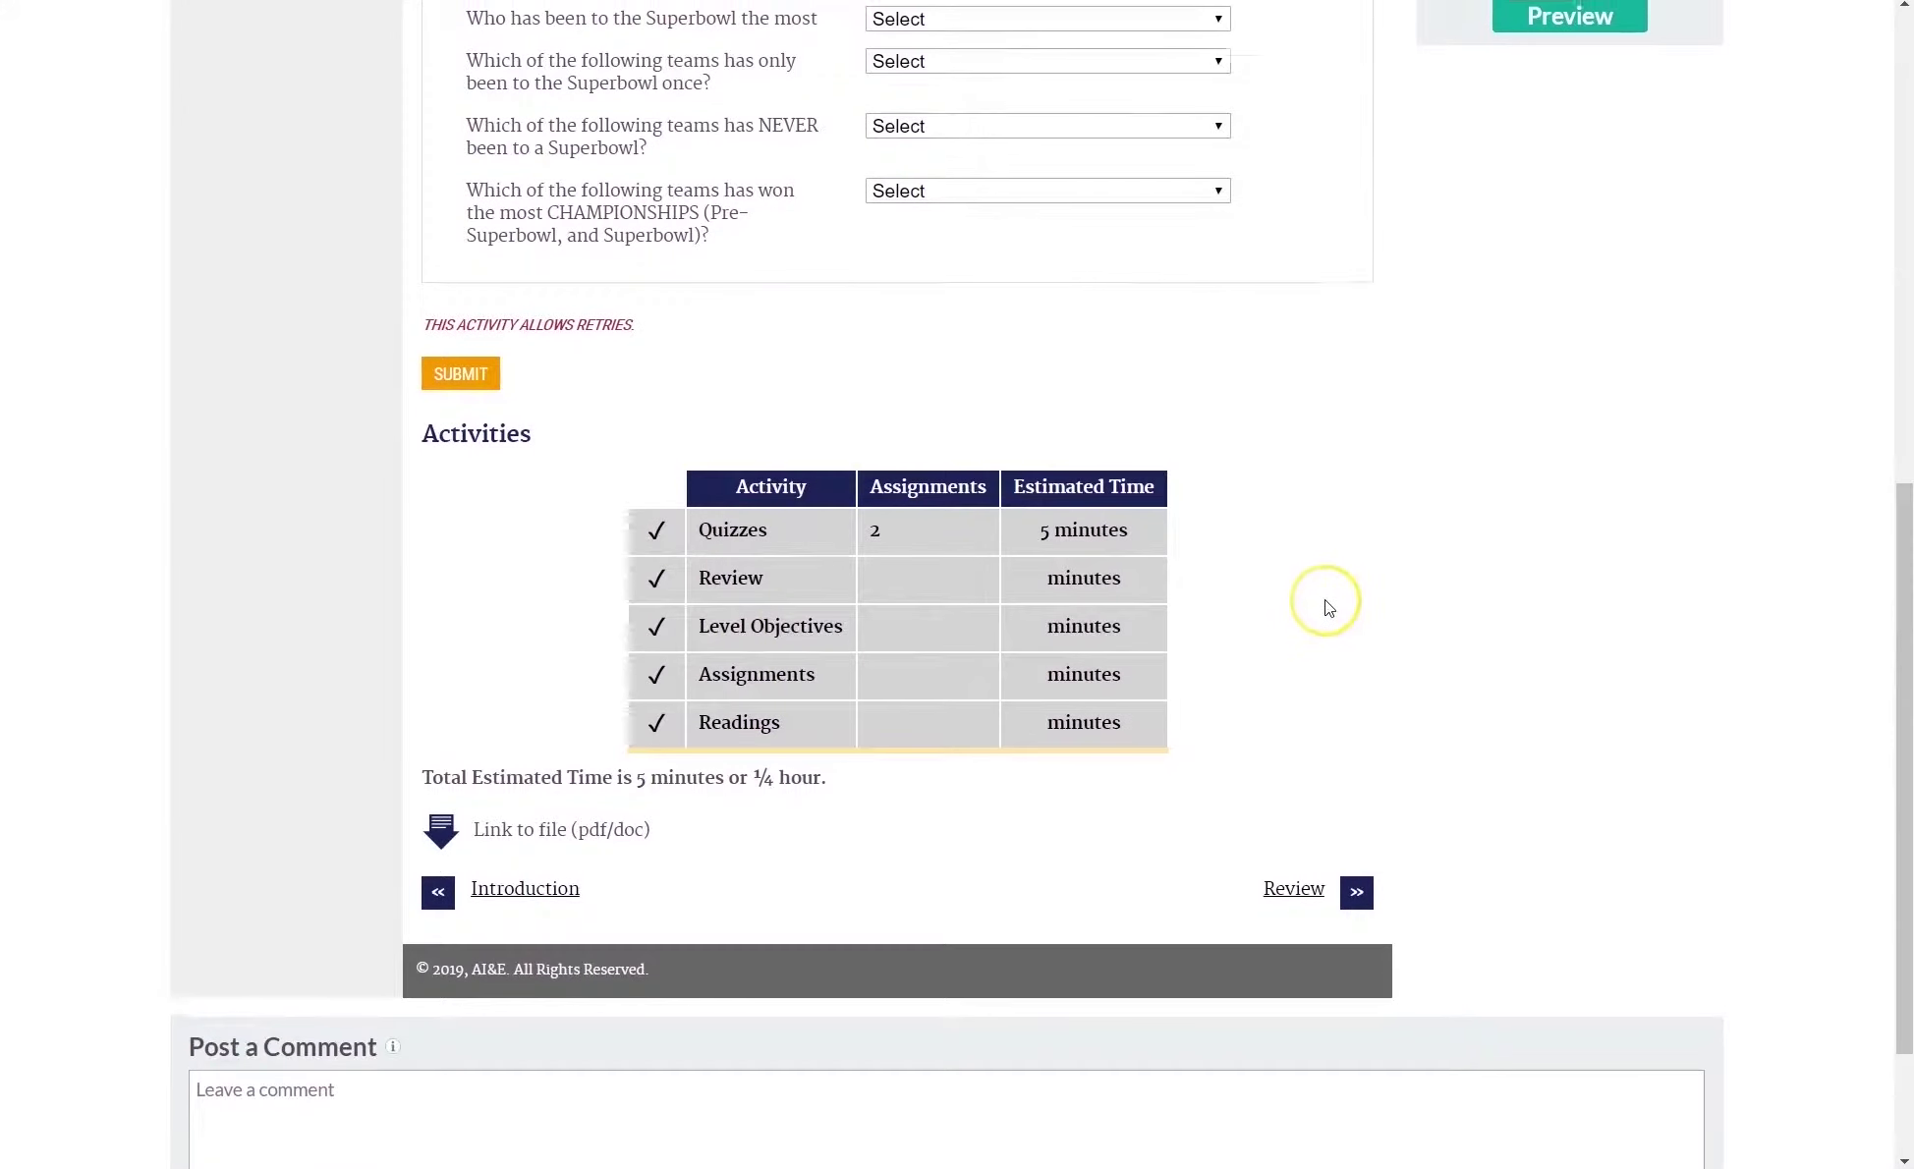
{"action": "scroll", "coordinate": [1326, 607], "scroll_direction": "up", "scroll_amount": 4}
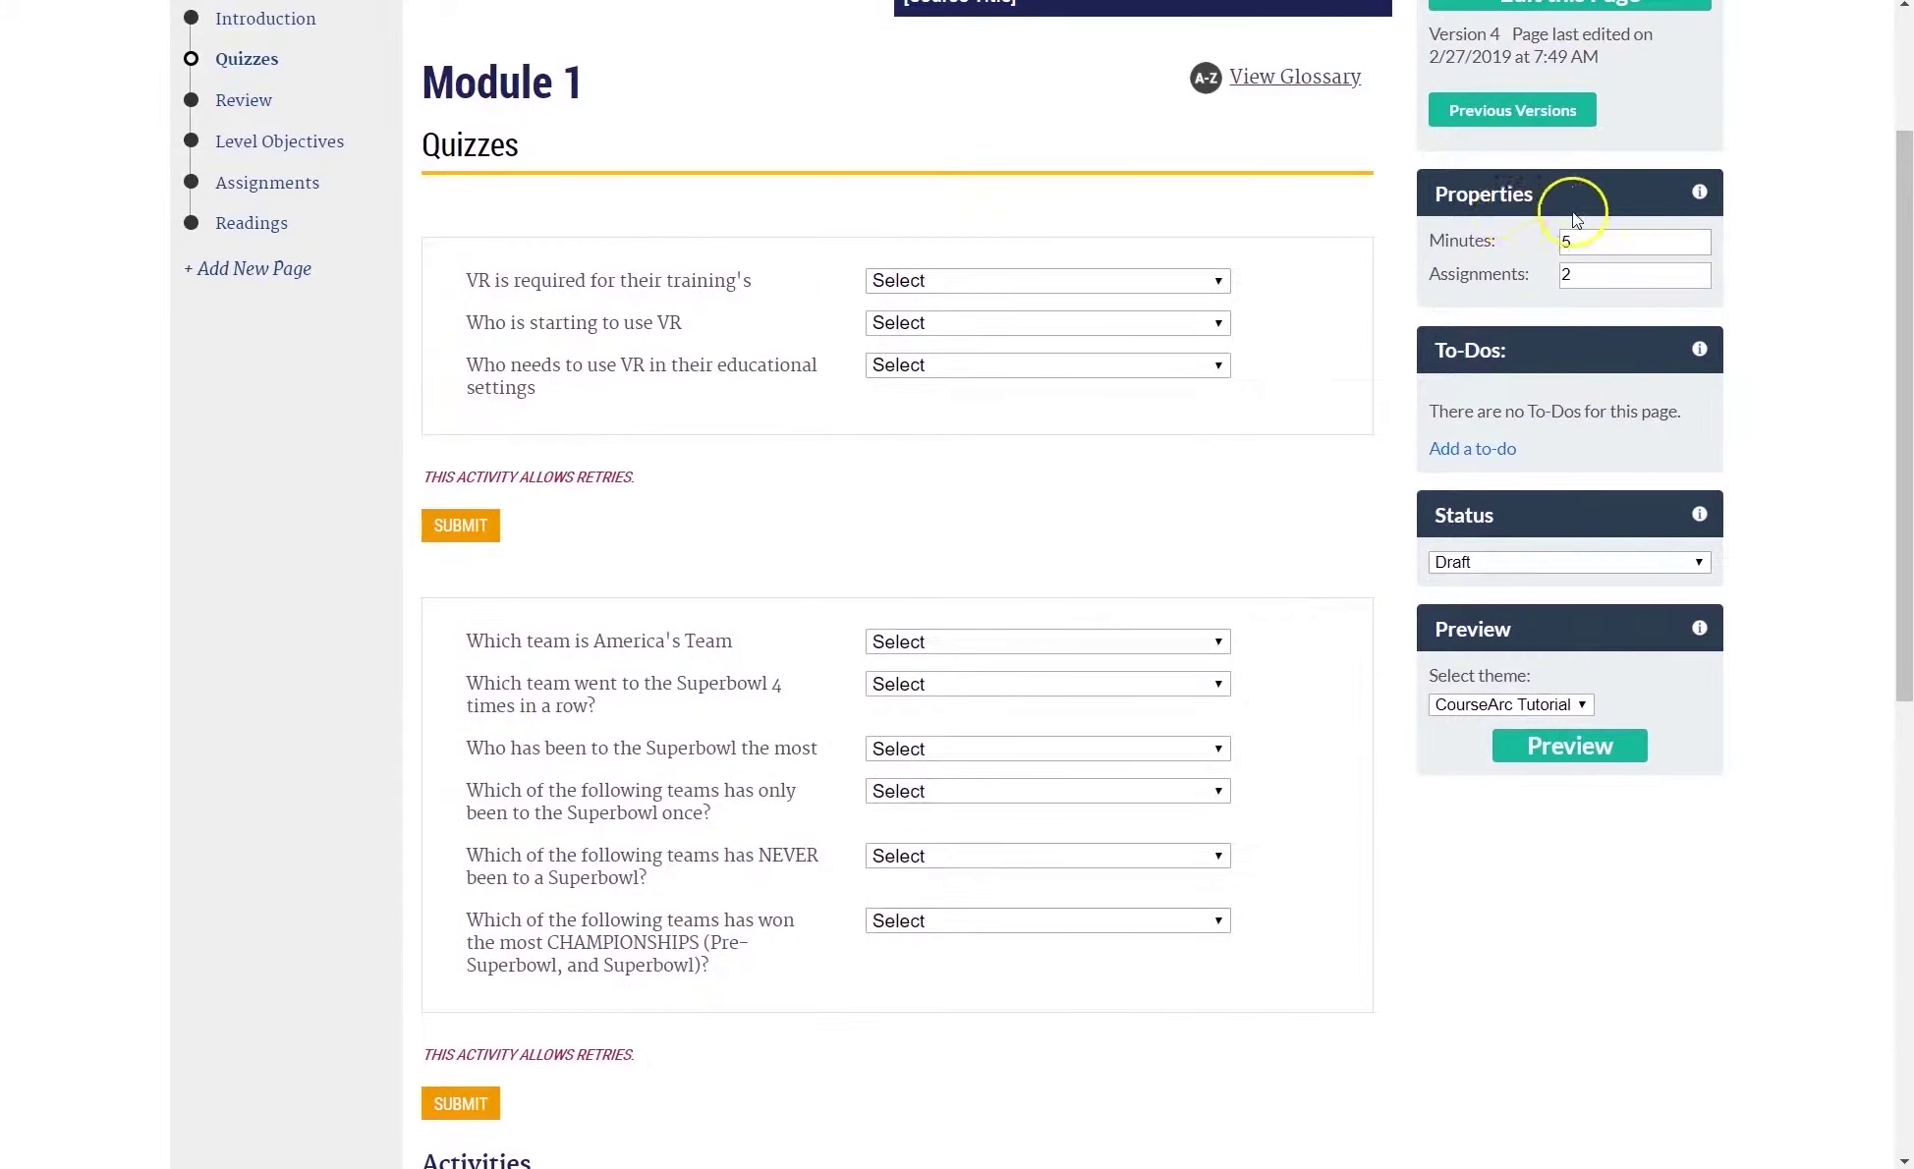
Step: Select the estimated minutes and assignments fields on the current Quizzes page
{"action": "left_click", "coordinate": [1596, 240]}
{"action": "left_click", "coordinate": [1604, 274]}
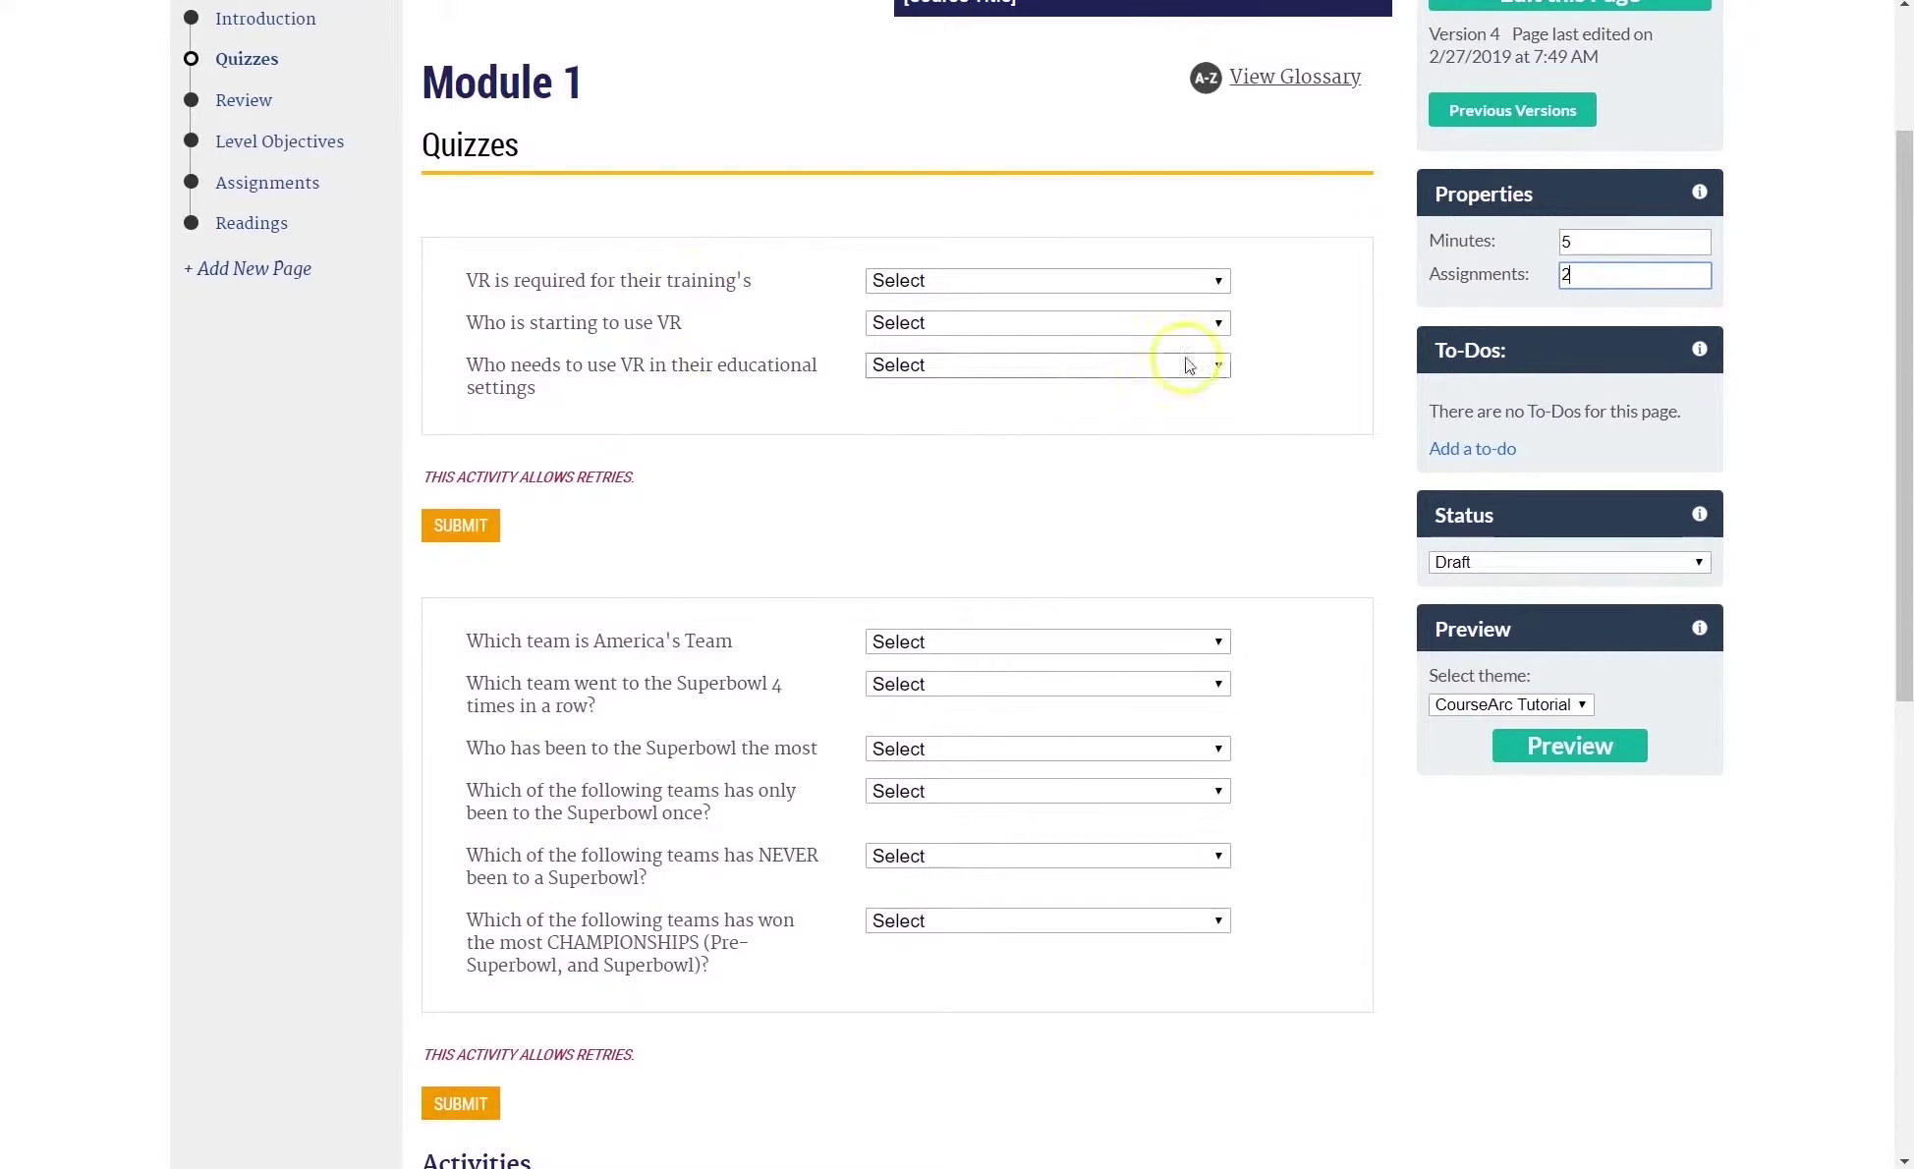
{"action": "left_click", "coordinate": [1637, 274]}
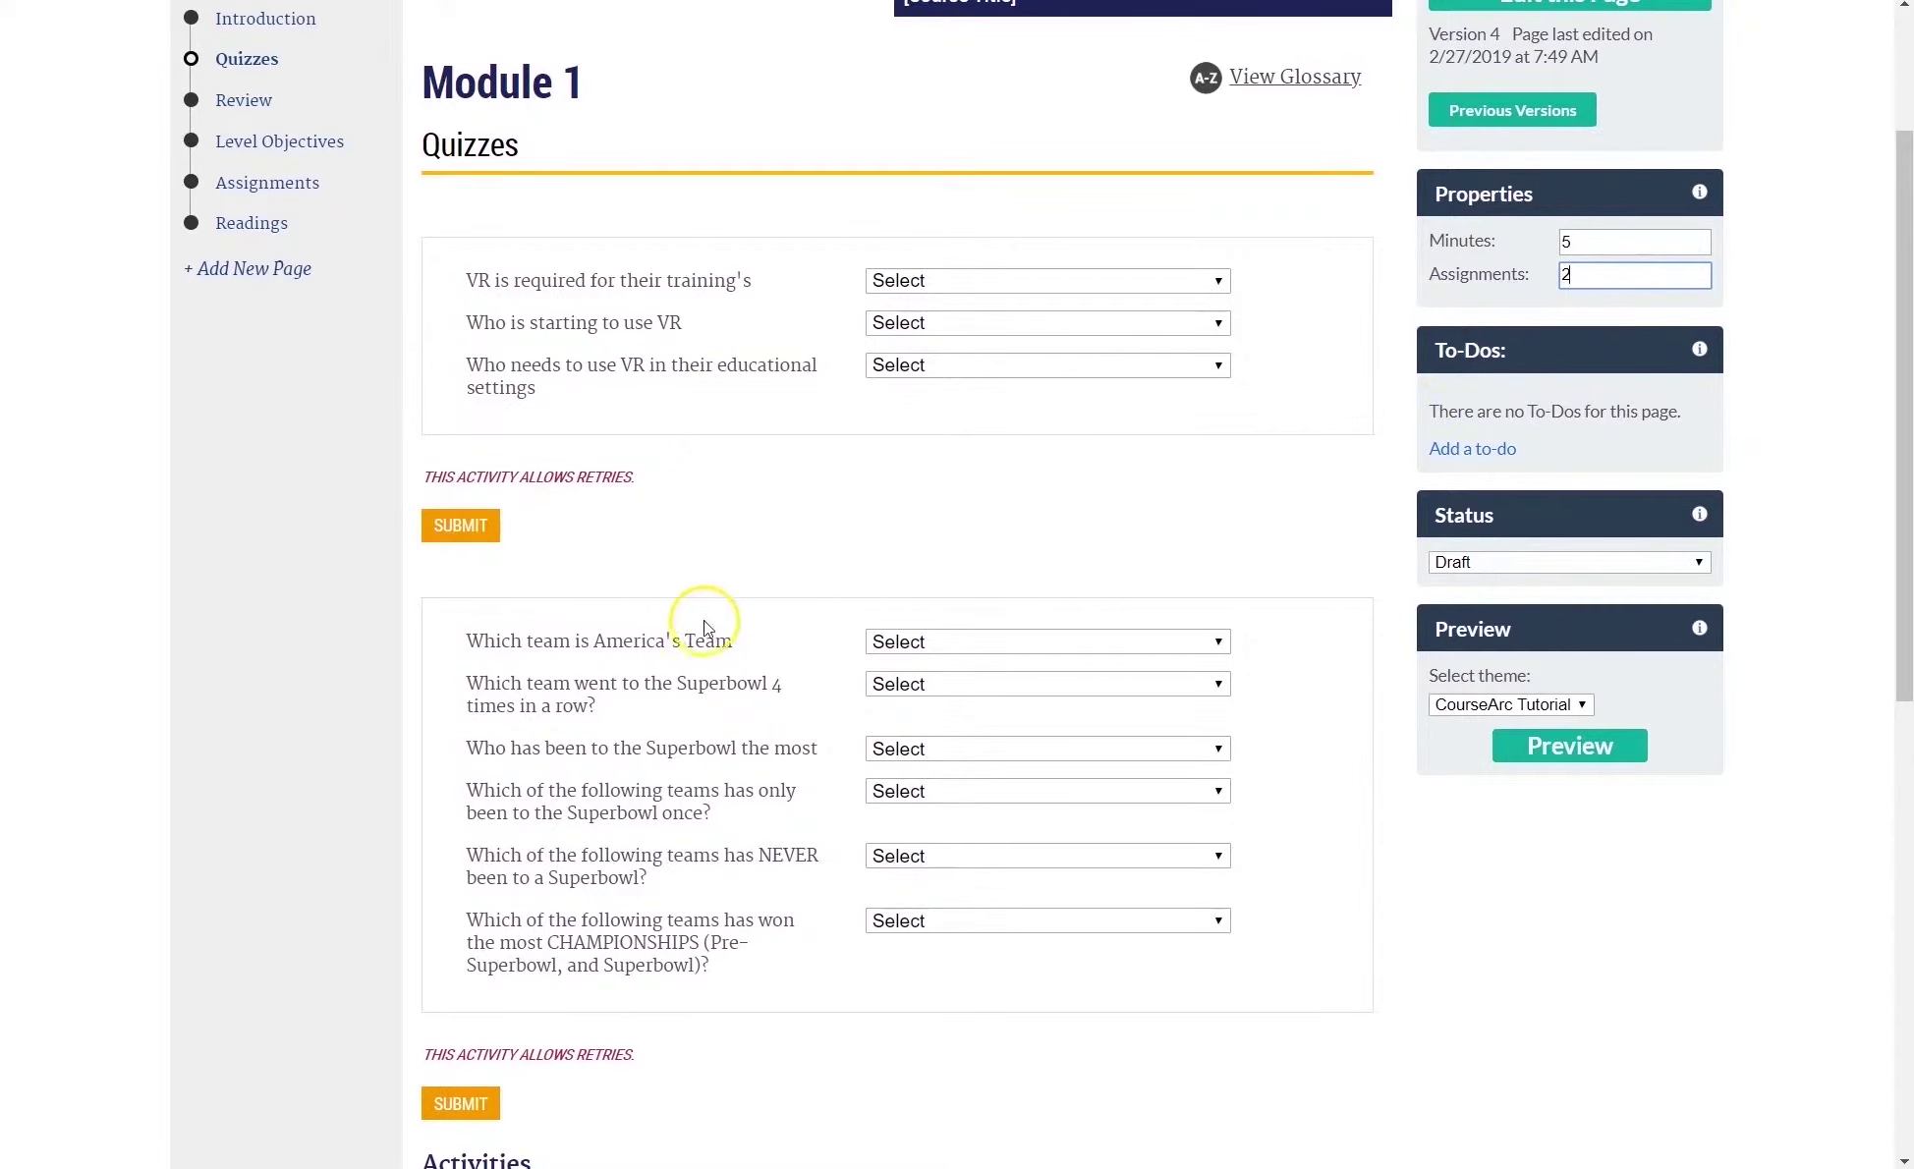
{"action": "scroll", "coordinate": [704, 619], "scroll_direction": "down", "scroll_amount": 4}
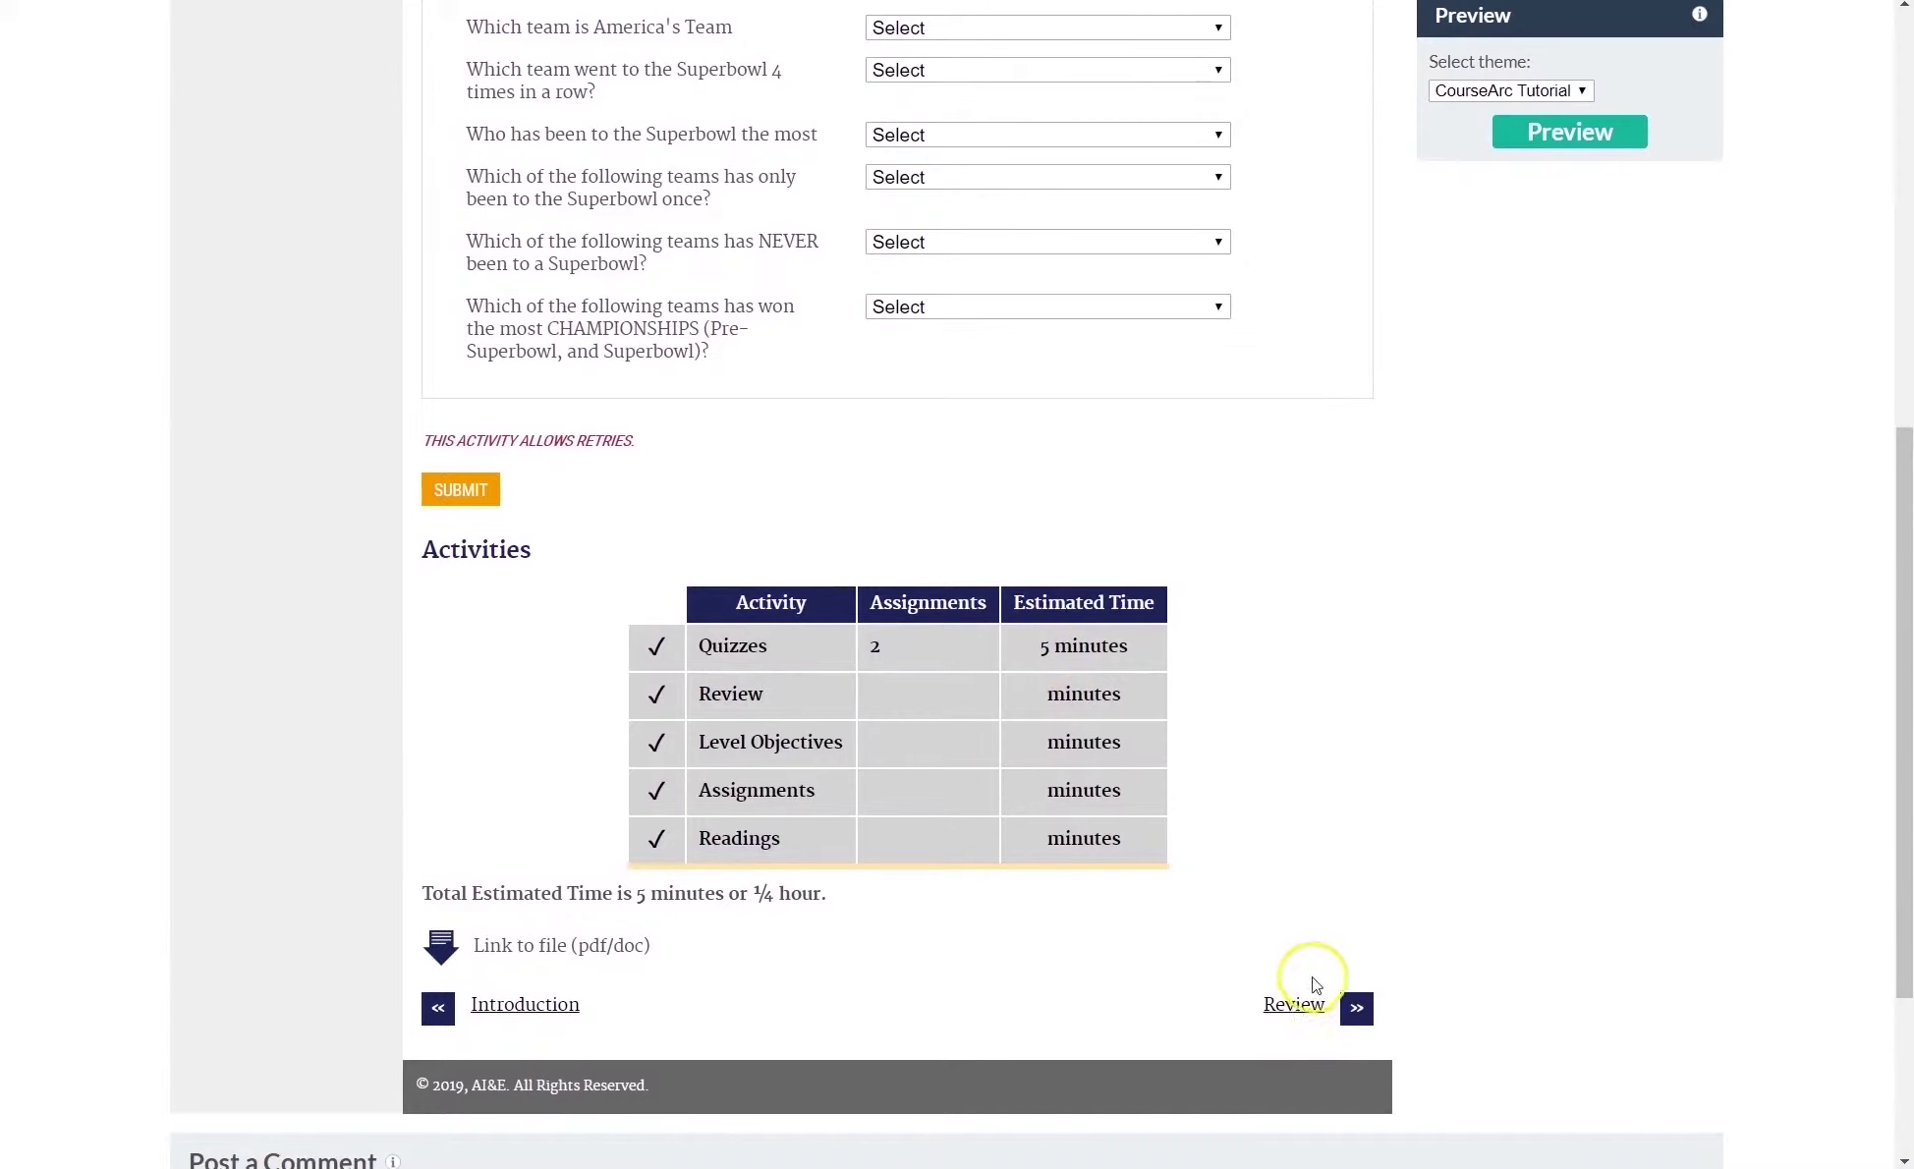
Step: Record 5 minutes and 2 assignments on Module 1's Review page, then go to Level Objectives
{"action": "left_click", "coordinate": [1296, 1006]}
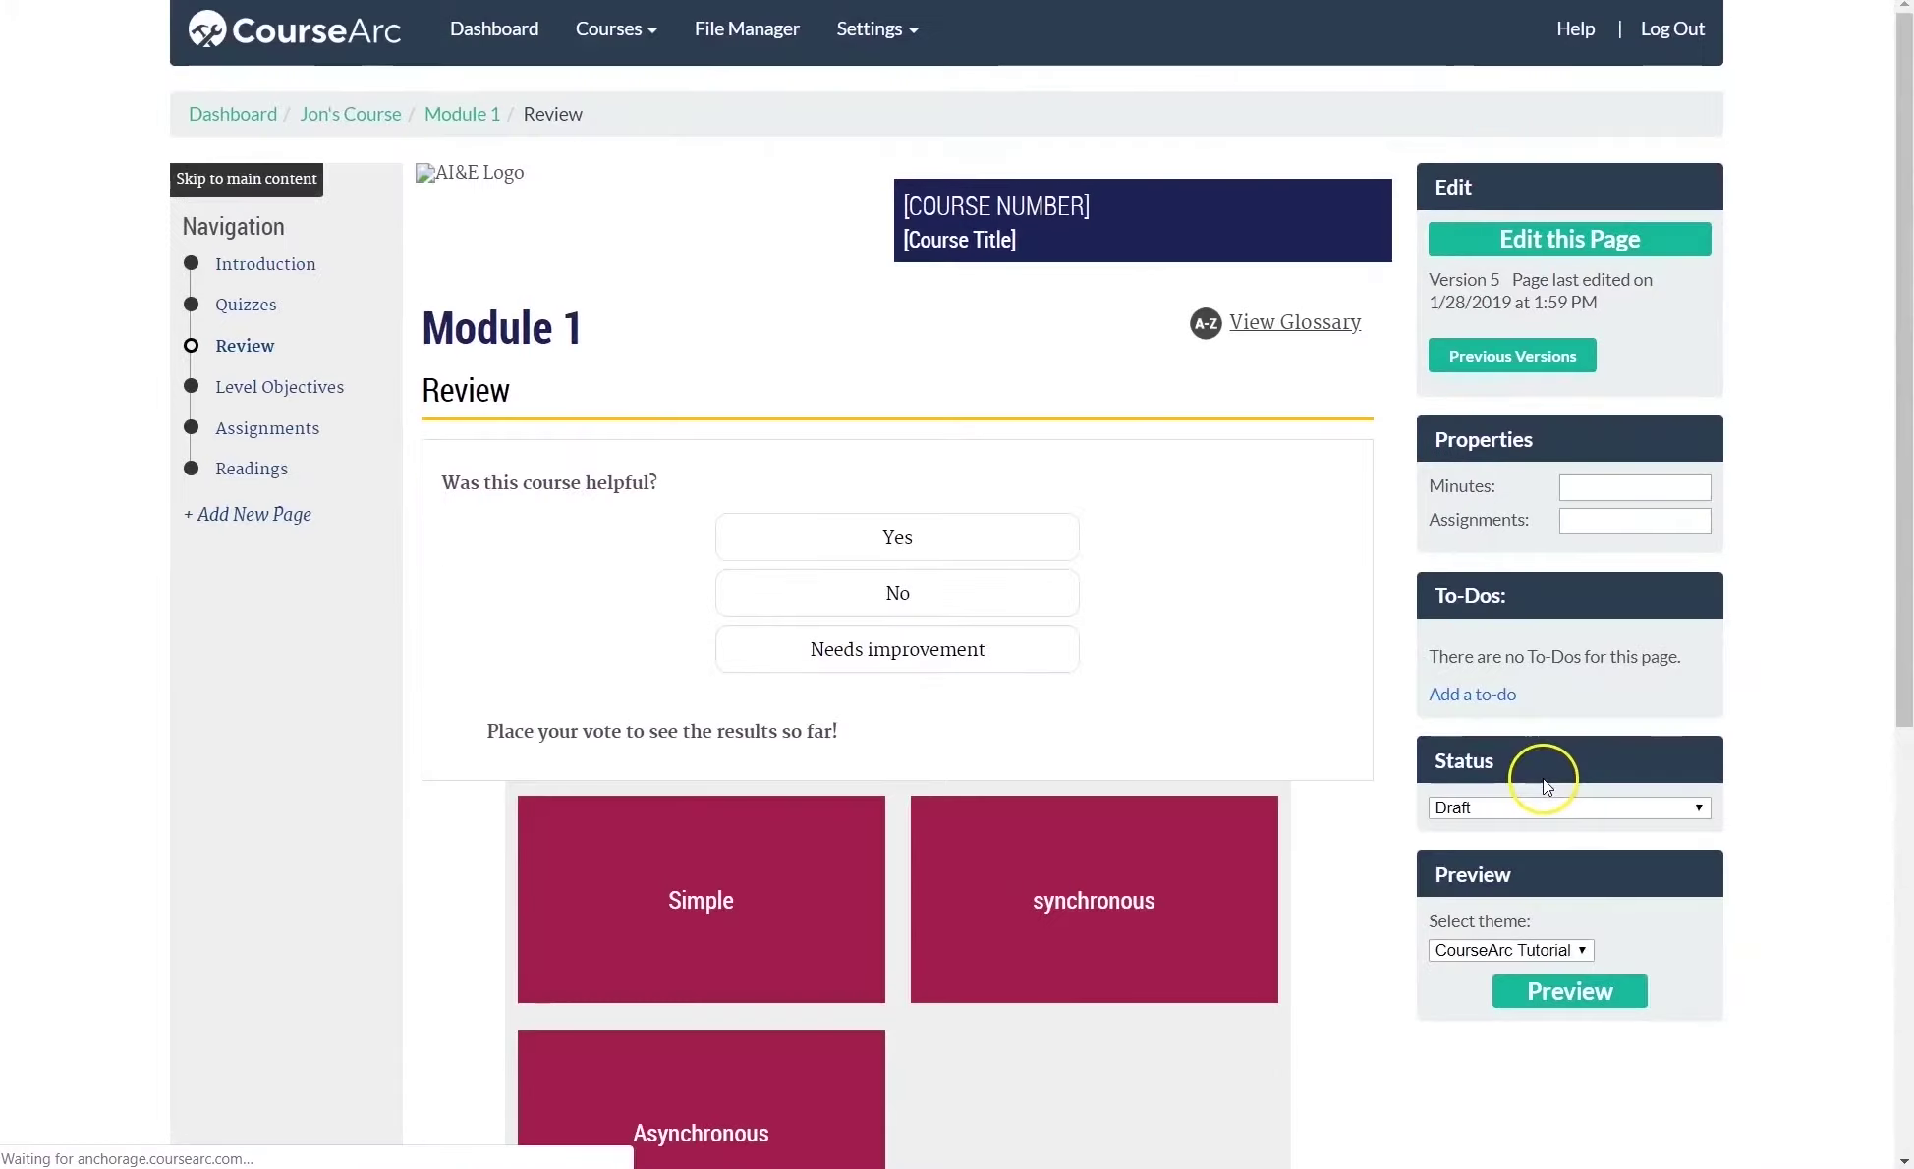
{"action": "scroll", "coordinate": [1138, 635], "scroll_direction": "down", "scroll_amount": 1}
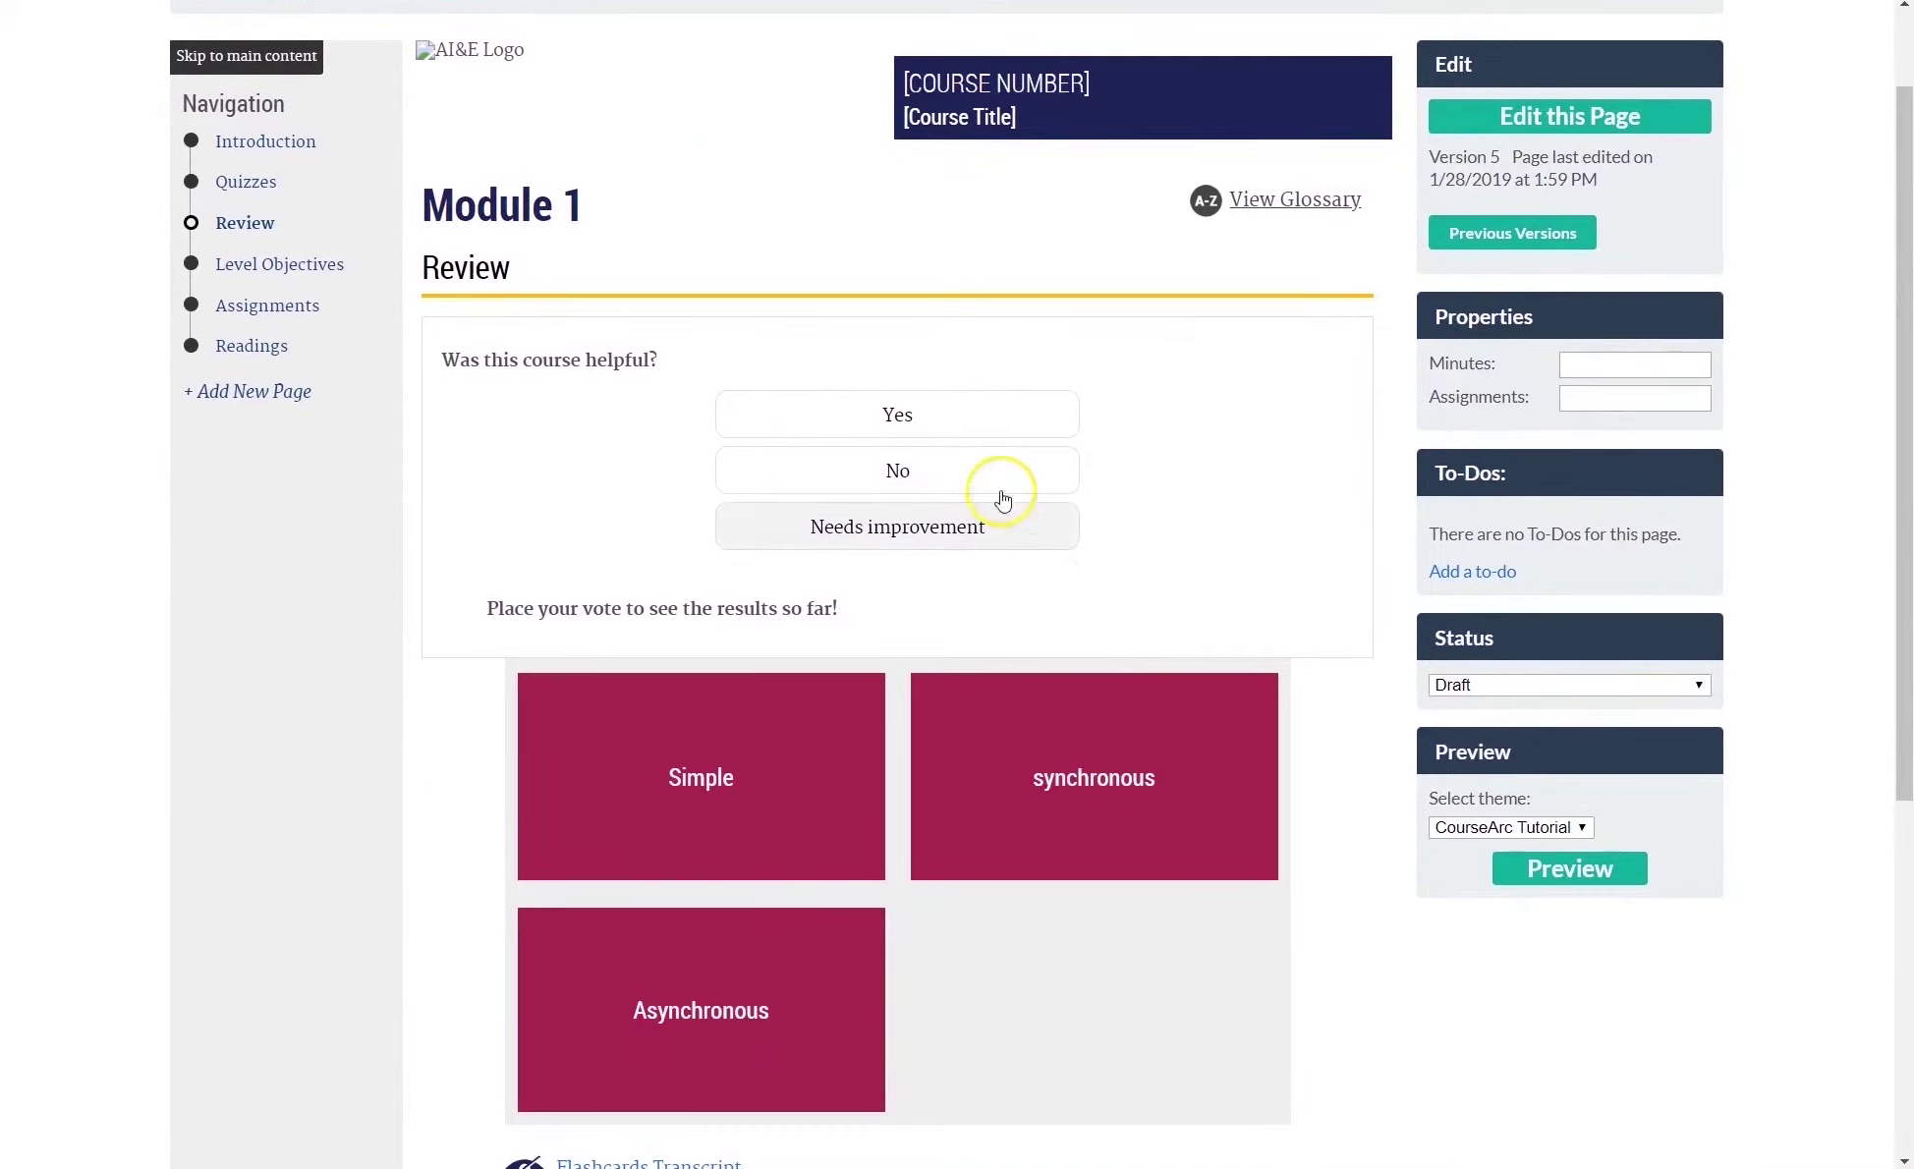
{"action": "scroll", "coordinate": [1013, 705], "scroll_direction": "down", "scroll_amount": 3}
{"action": "scroll", "coordinate": [1016, 725], "scroll_direction": "up", "scroll_amount": 3}
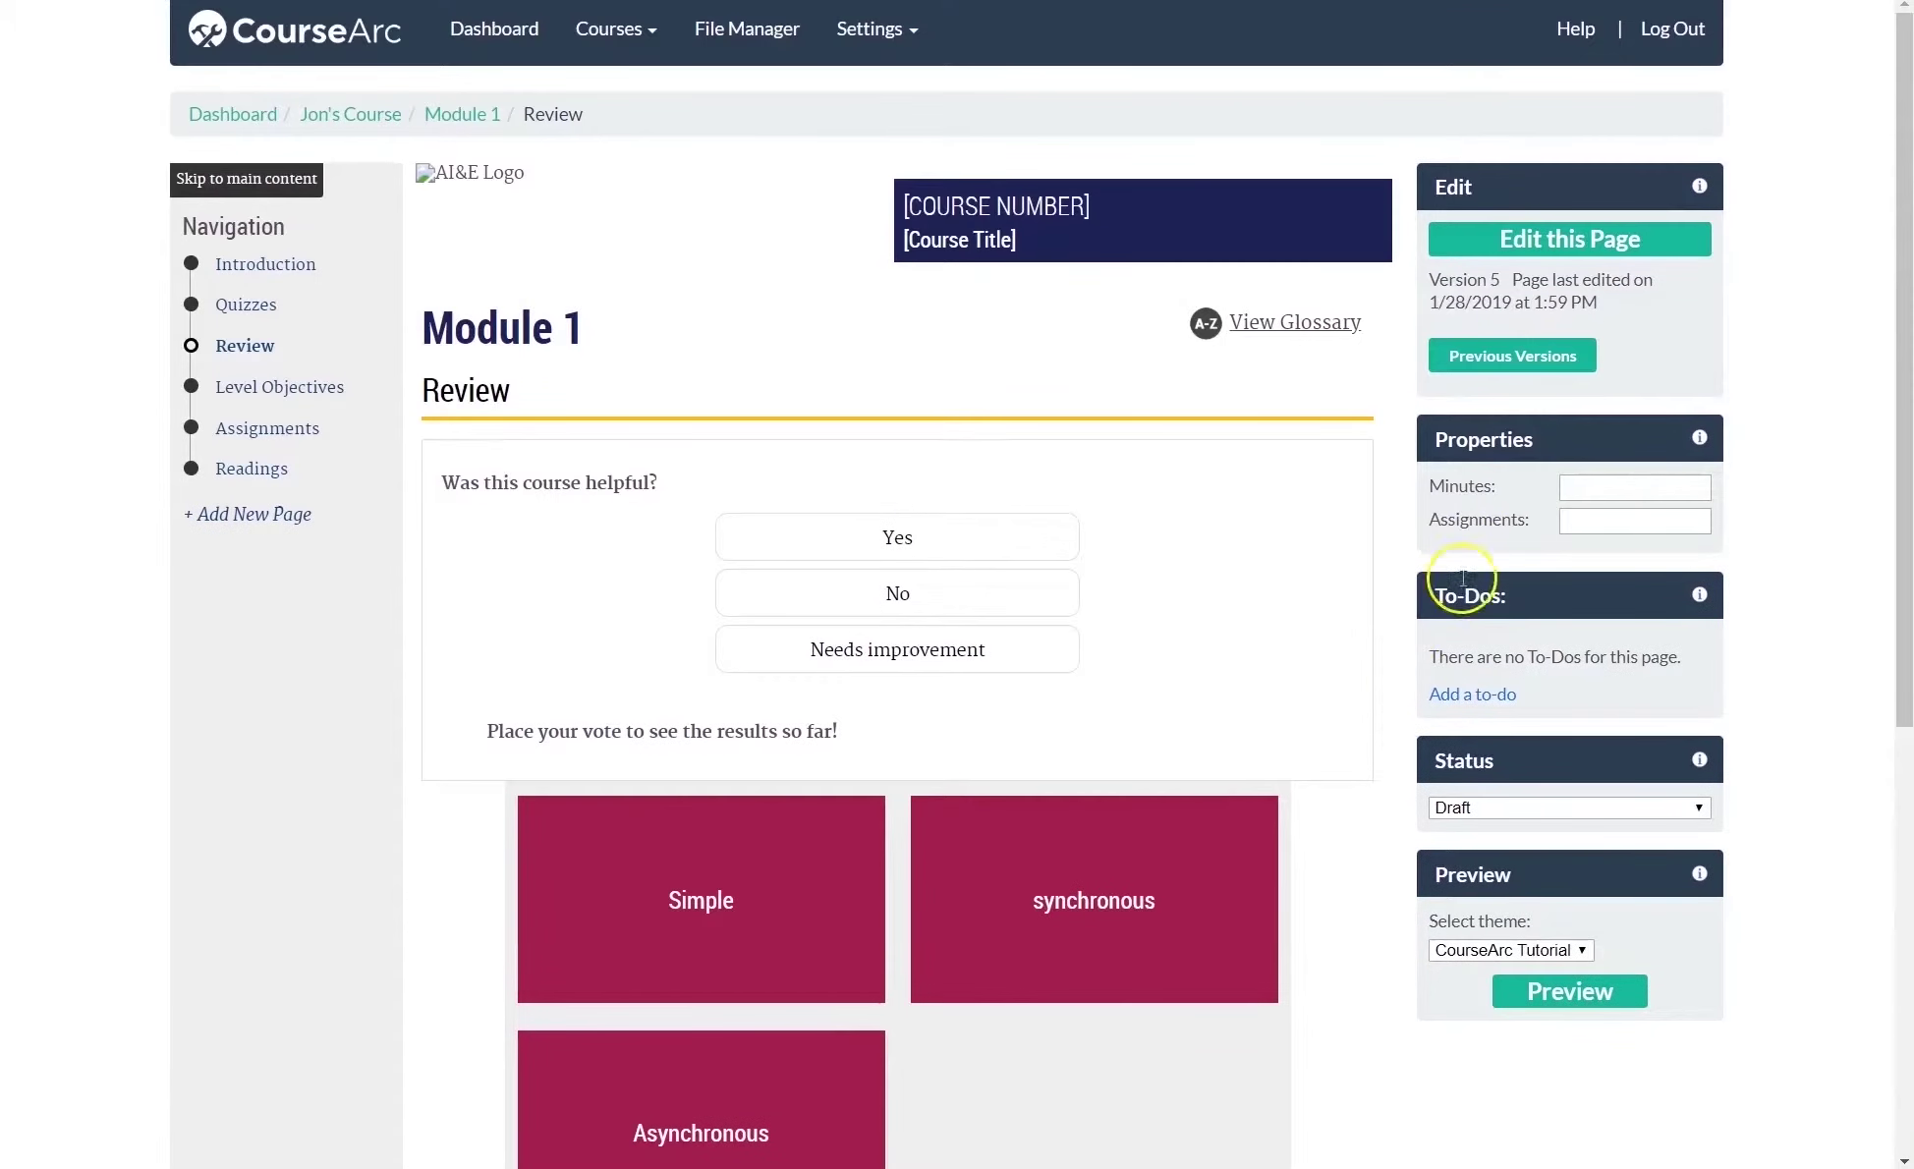
{"action": "left_click", "coordinate": [1600, 491]}
{"action": "type", "text": "5"}
{"action": "left_click", "coordinate": [1606, 519]}
{"action": "type", "text": "3"}
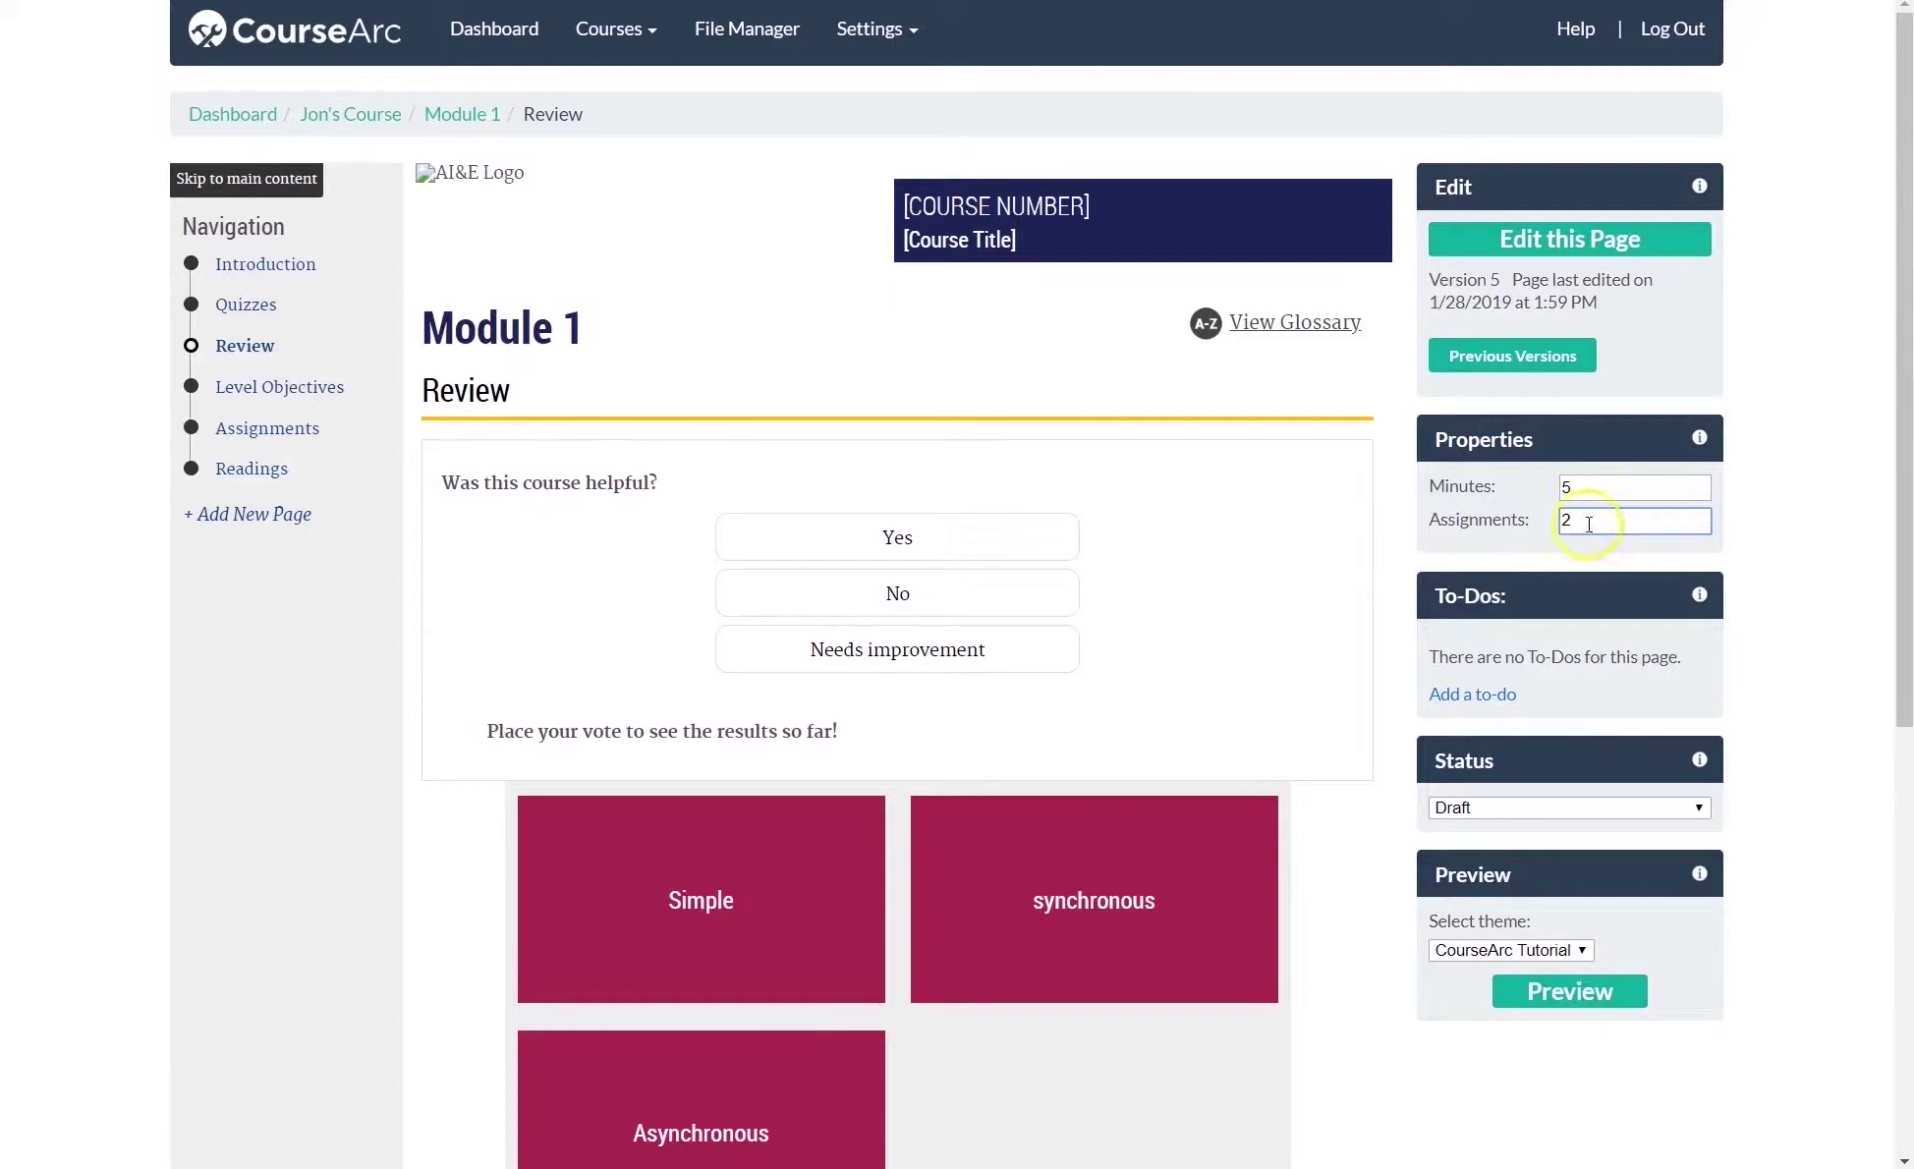
{"action": "scroll", "coordinate": [1219, 607], "scroll_direction": "down", "scroll_amount": 4}
{"action": "scroll", "coordinate": [1219, 602], "scroll_direction": "down", "scroll_amount": 1}
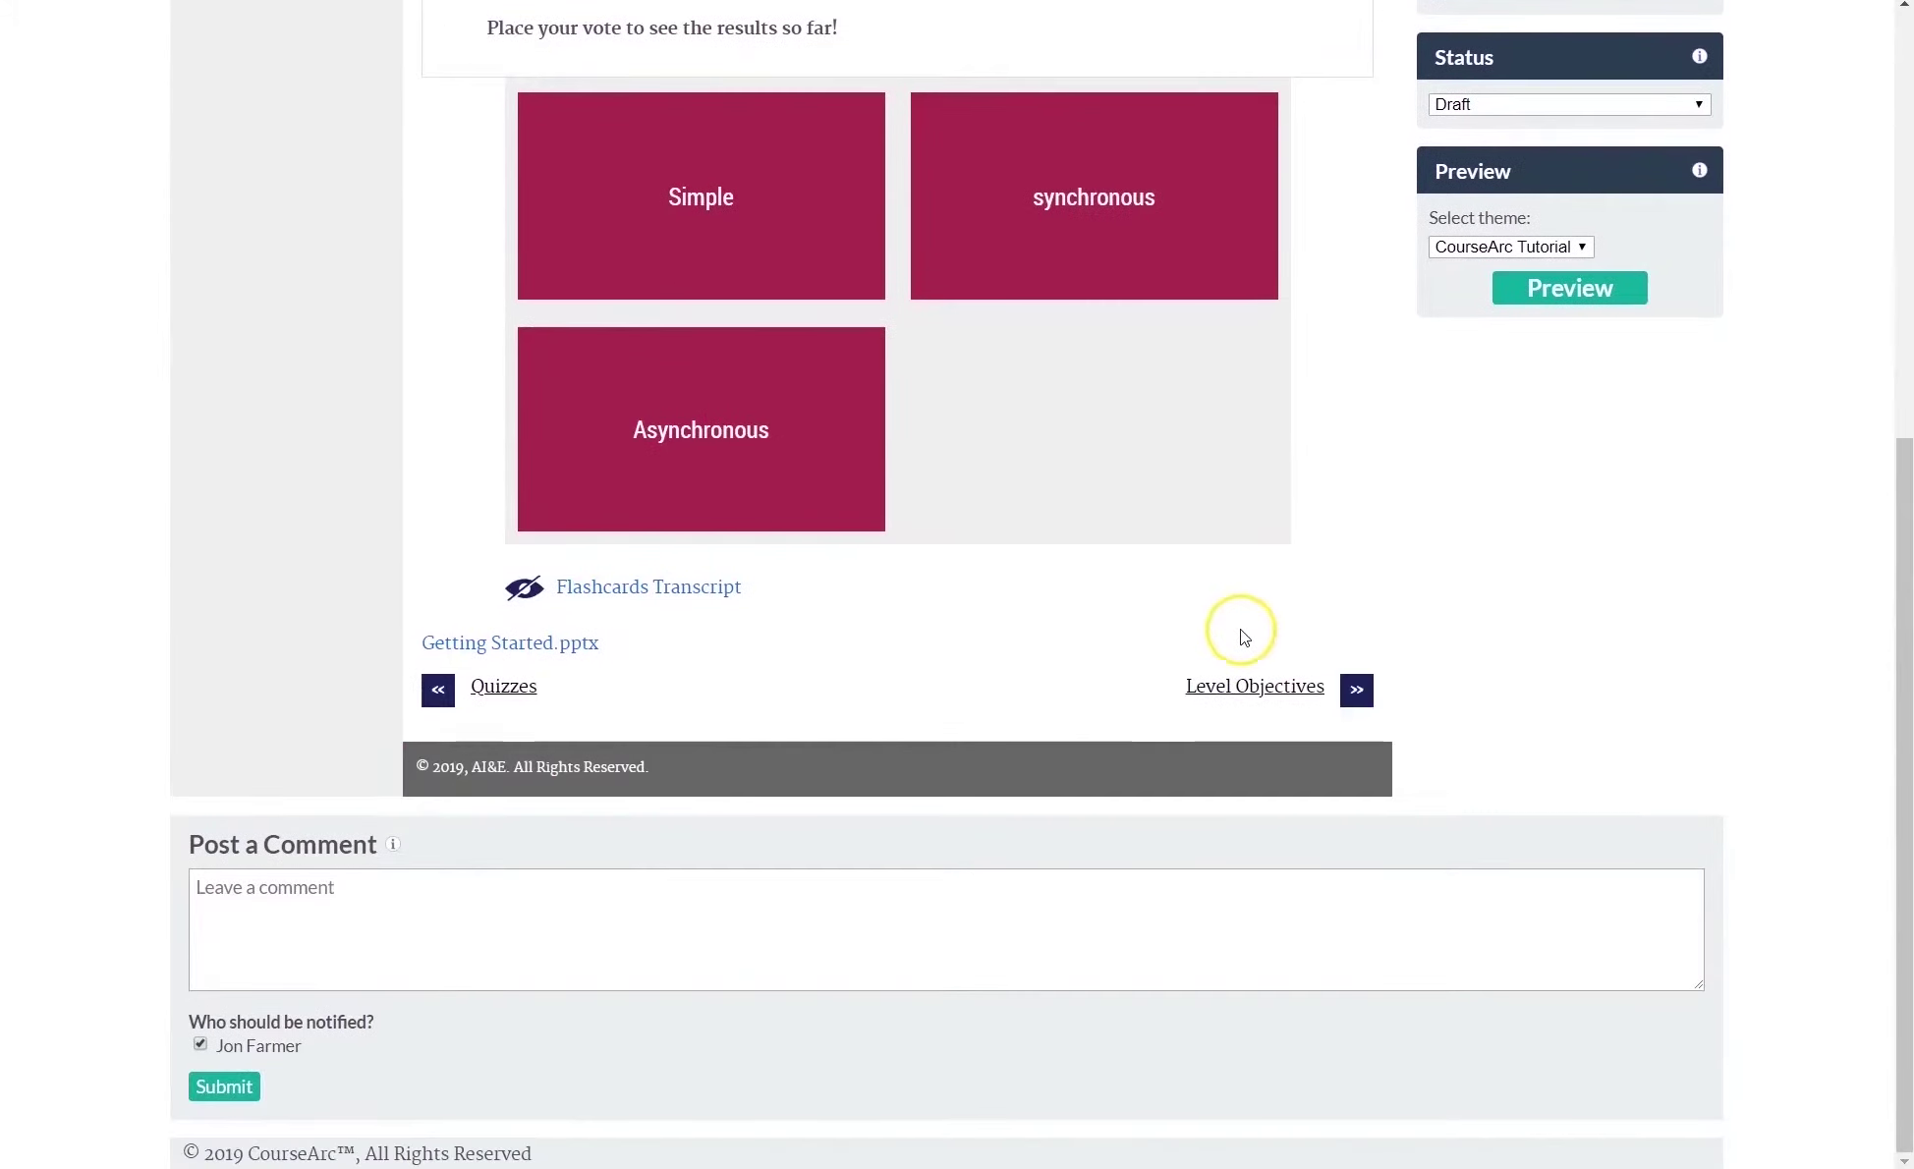
{"action": "left_click", "coordinate": [1260, 689]}
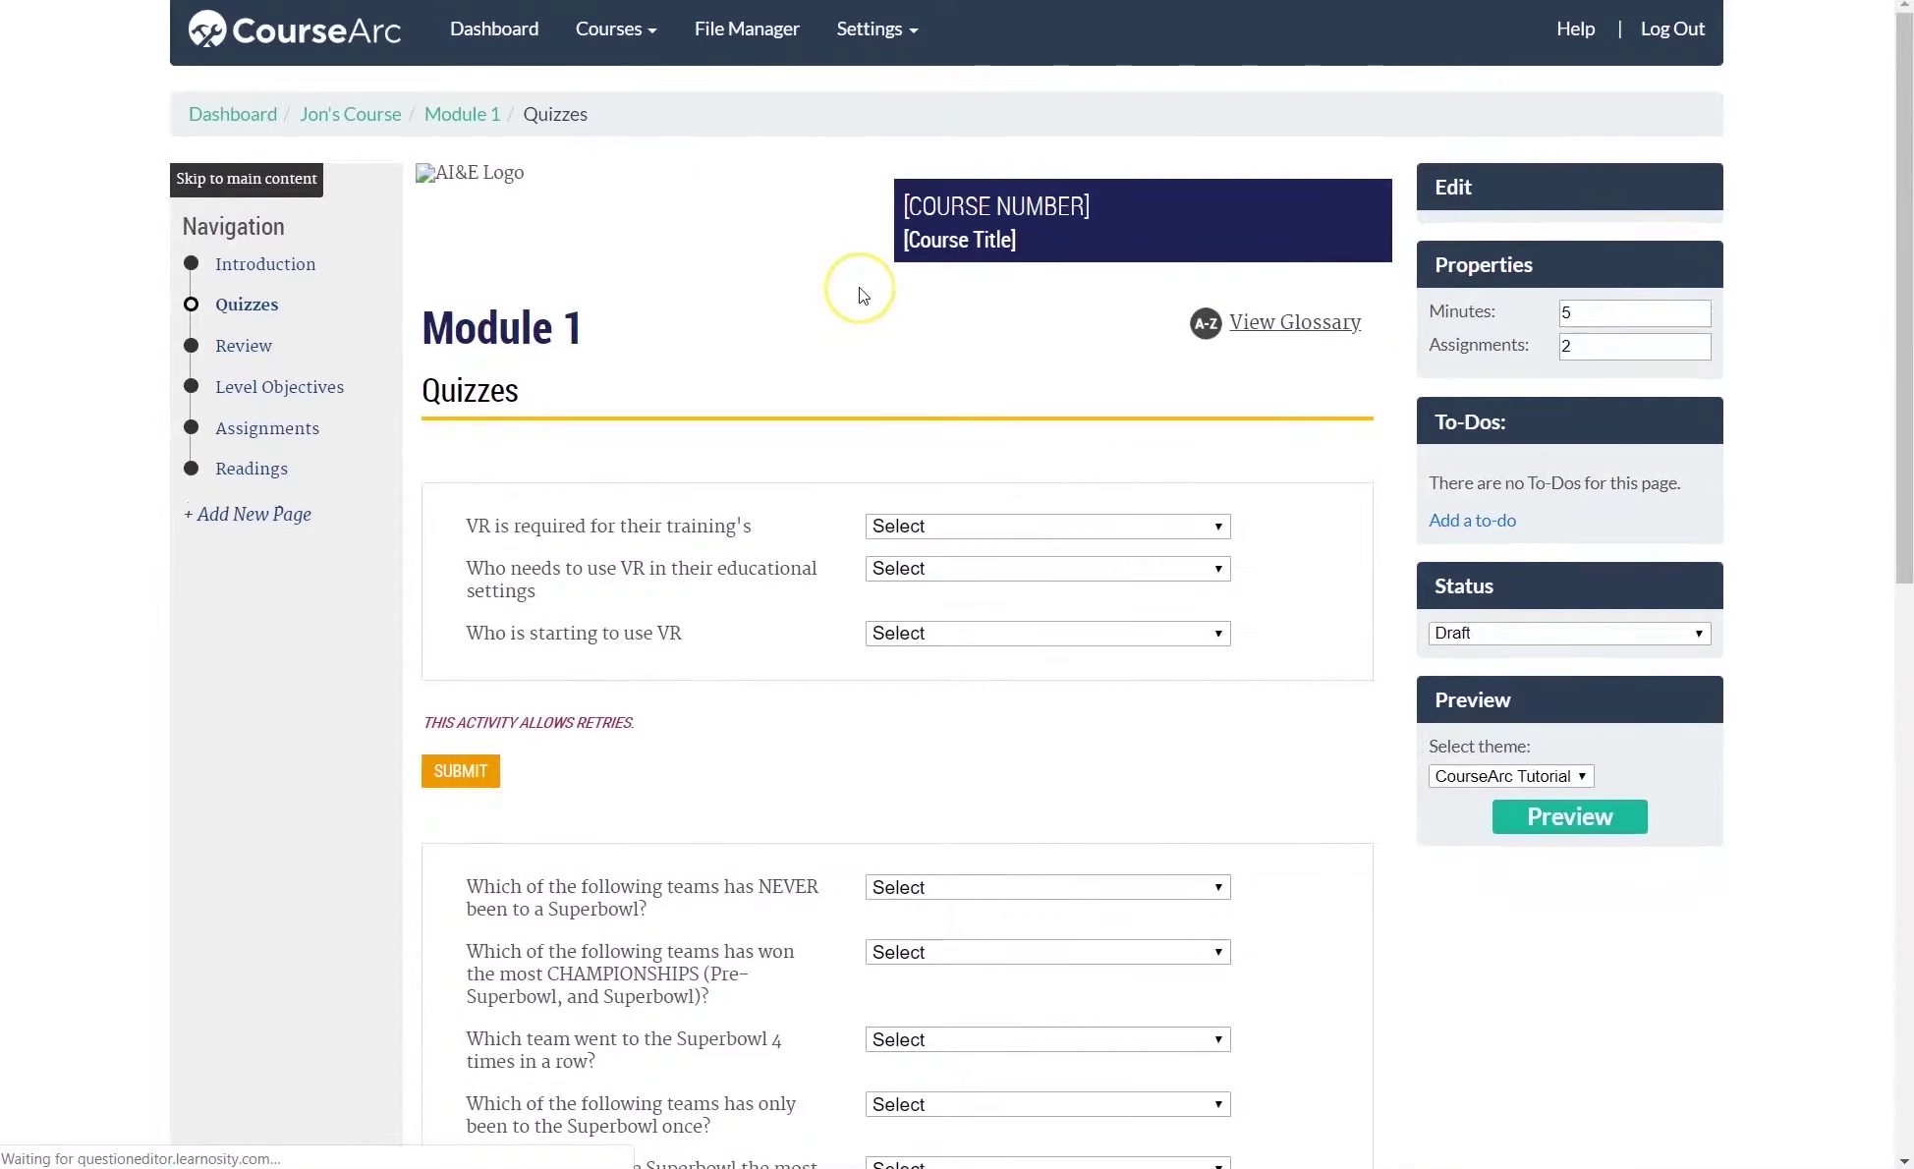
{"action": "scroll", "coordinate": [859, 294], "scroll_direction": "down", "scroll_amount": 4}
{"action": "scroll", "coordinate": [859, 288], "scroll_direction": "down", "scroll_amount": 4}
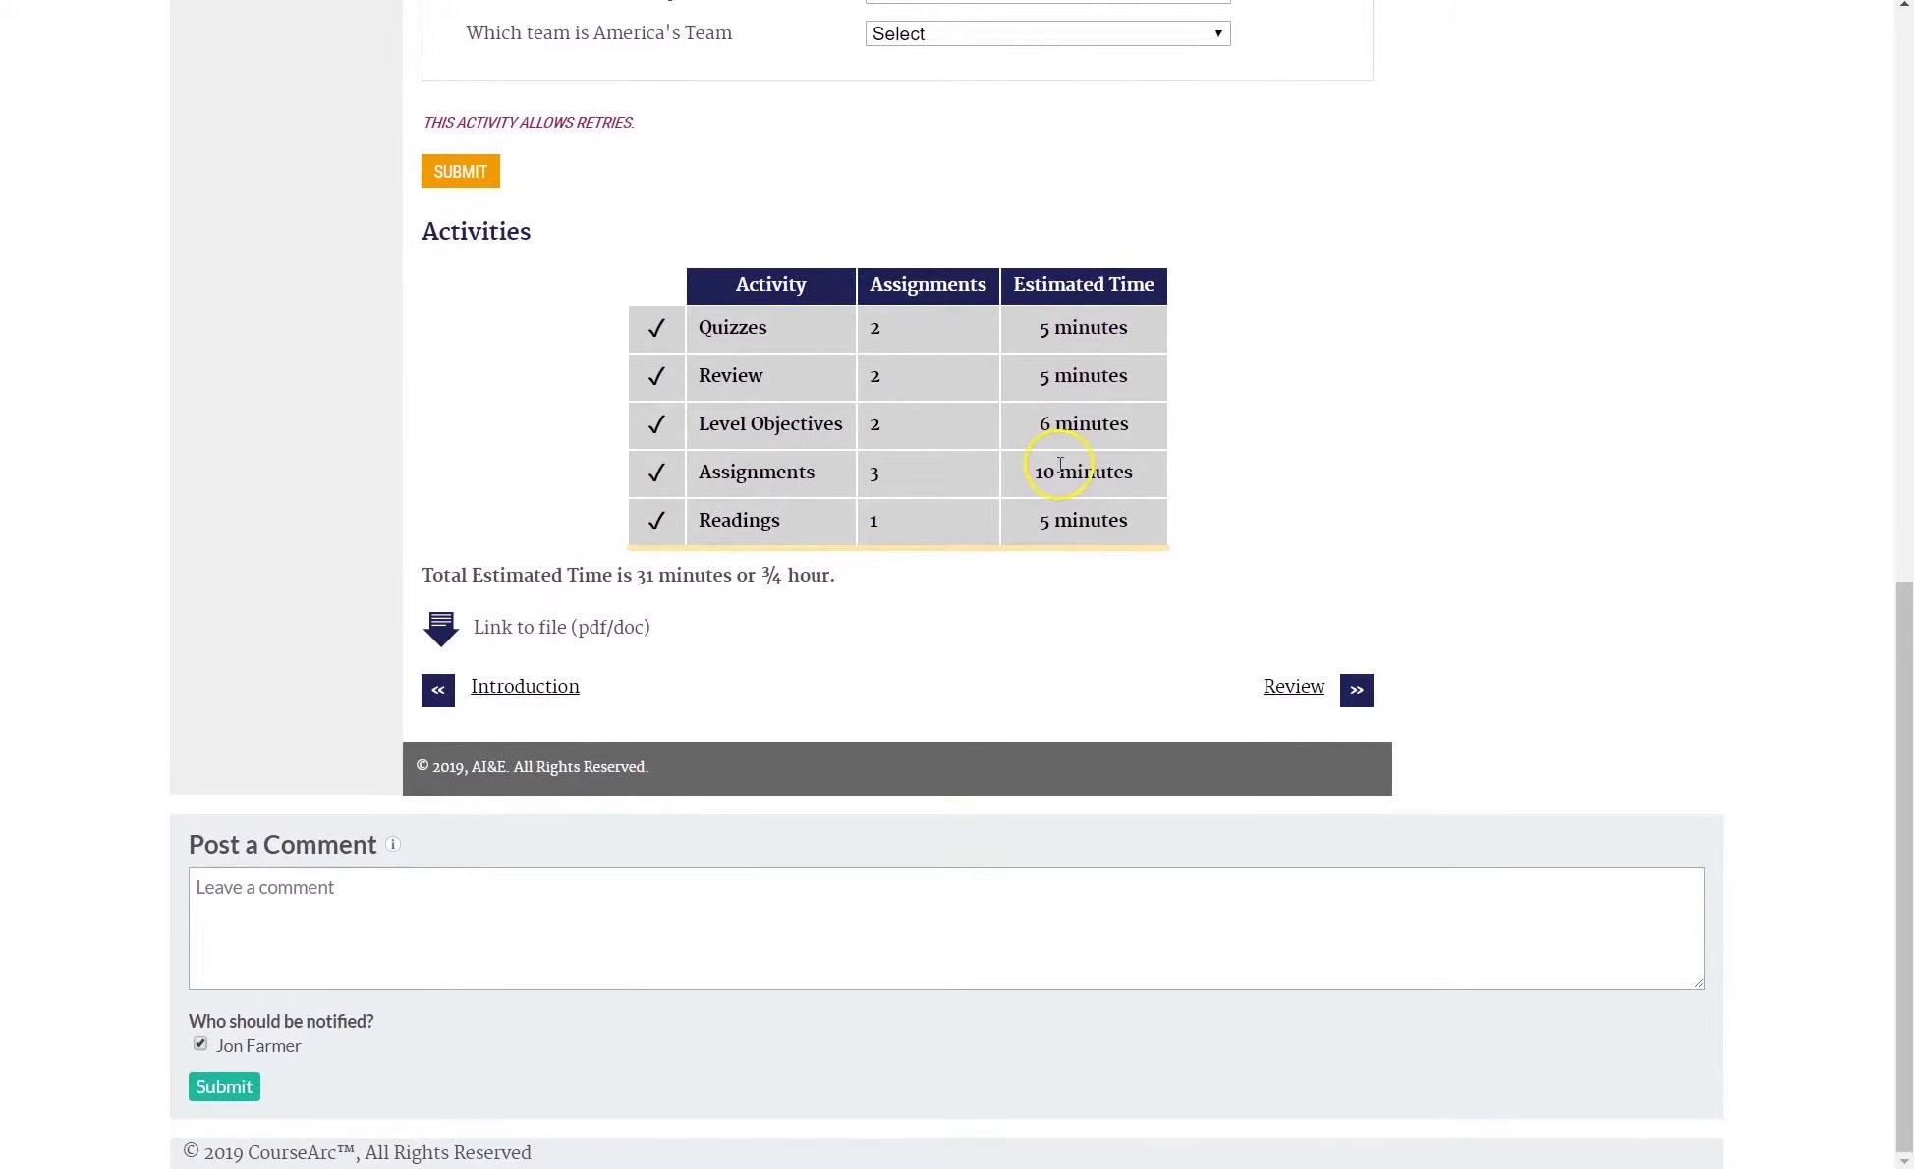
{"action": "scroll", "coordinate": [1532, 509], "scroll_direction": "up", "scroll_amount": 2}
{"action": "scroll", "coordinate": [1540, 569], "scroll_direction": "up", "scroll_amount": 3}
{"action": "scroll", "coordinate": [1543, 569], "scroll_direction": "up", "scroll_amount": 2}
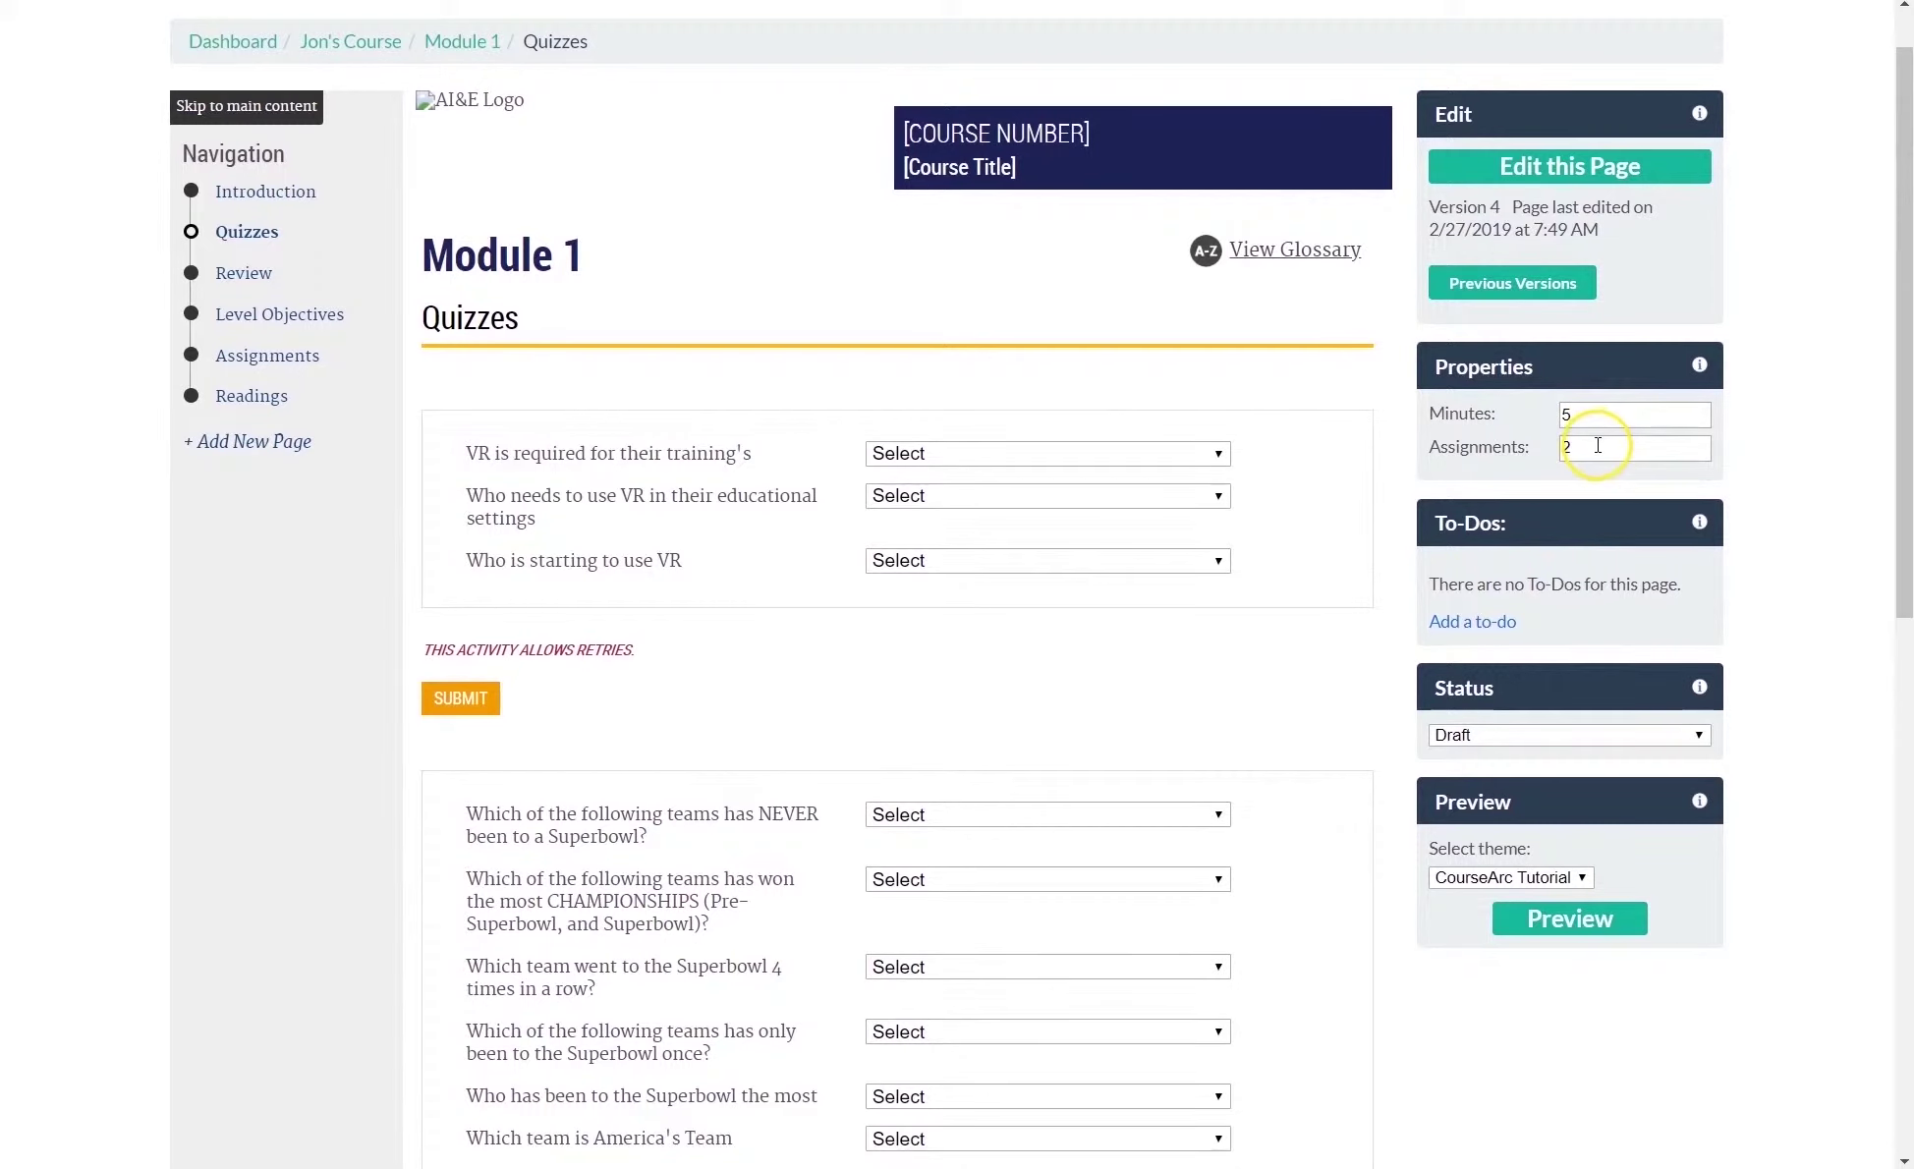
{"action": "scroll", "coordinate": [1850, 603], "scroll_direction": "down", "scroll_amount": 1}
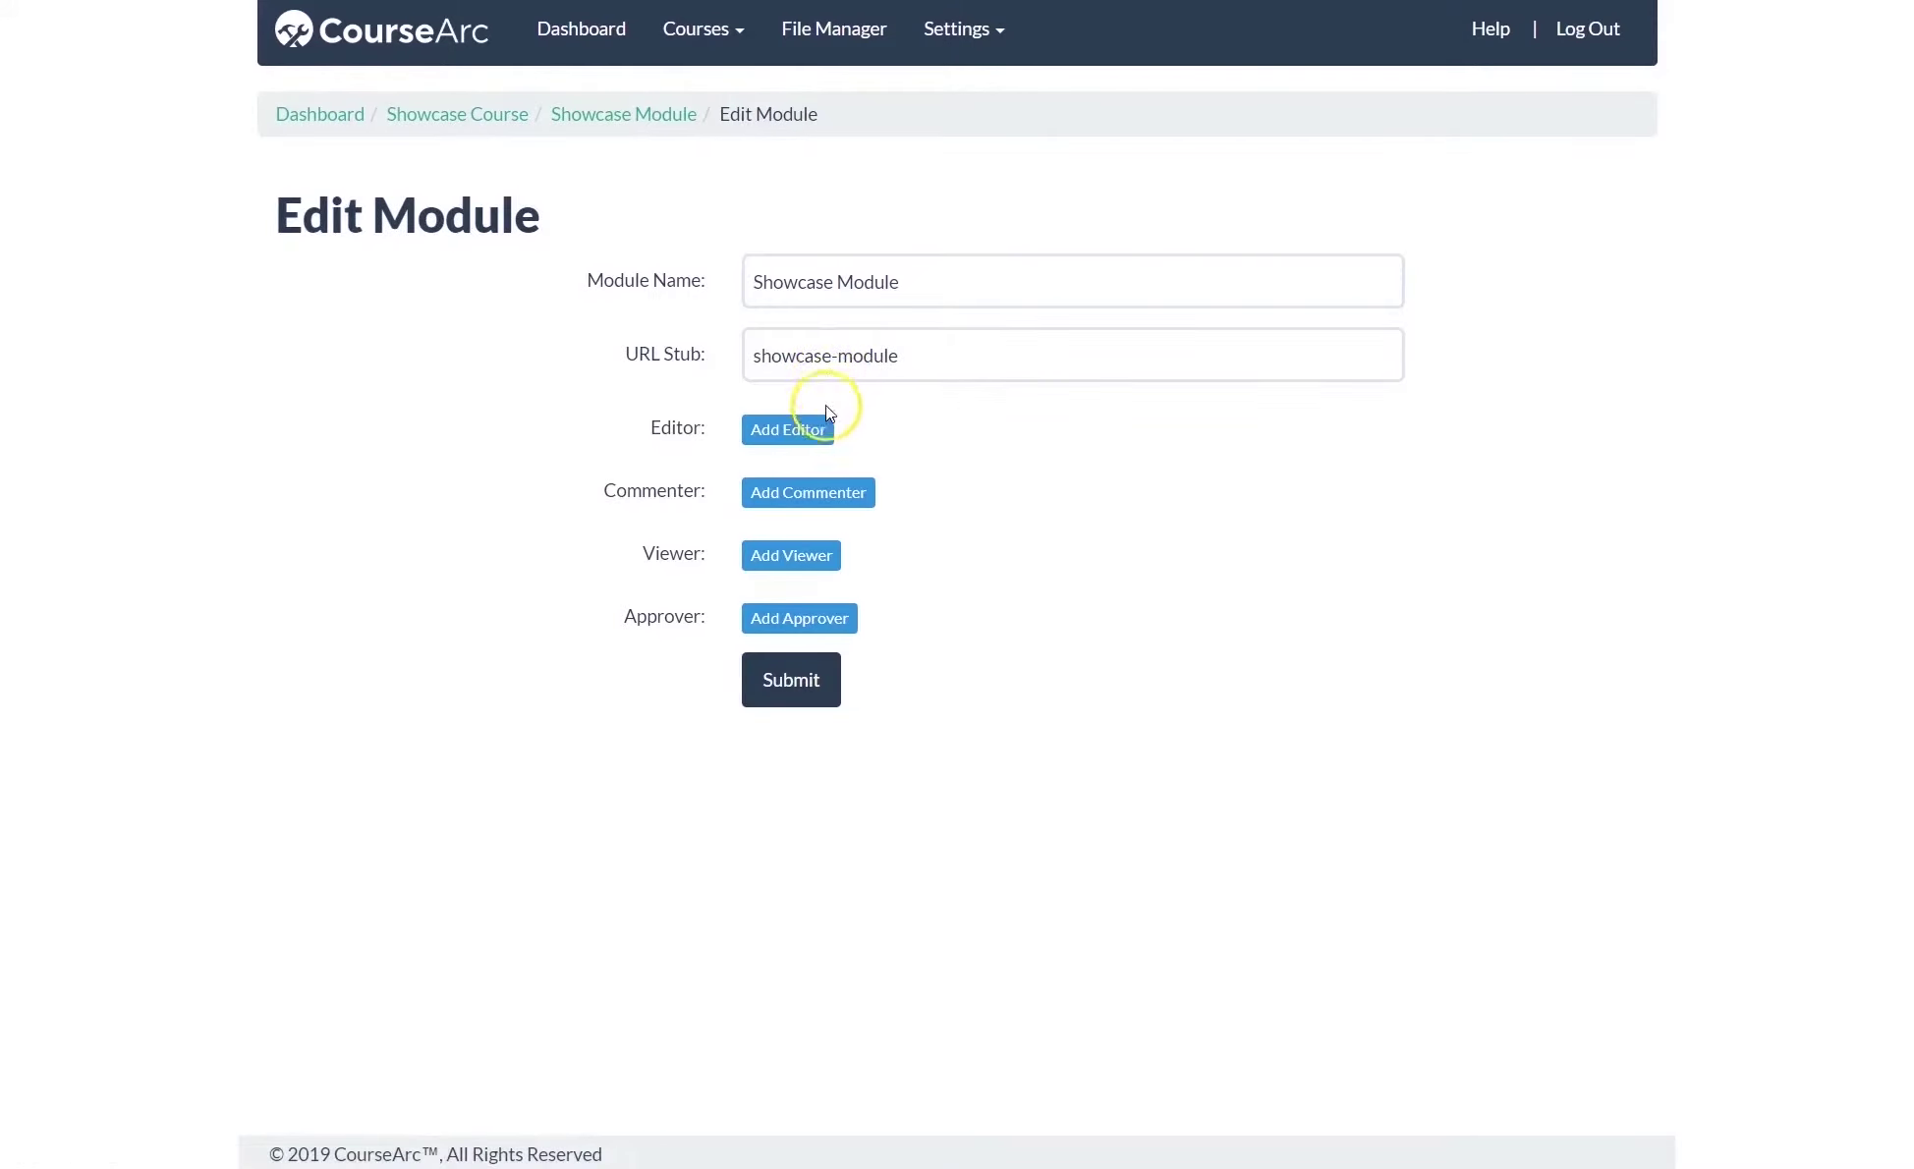
Step: Check Edit Module's Add Editor button, then list the Quizzes page's status choices
{"action": "left_click", "coordinate": [814, 427]}
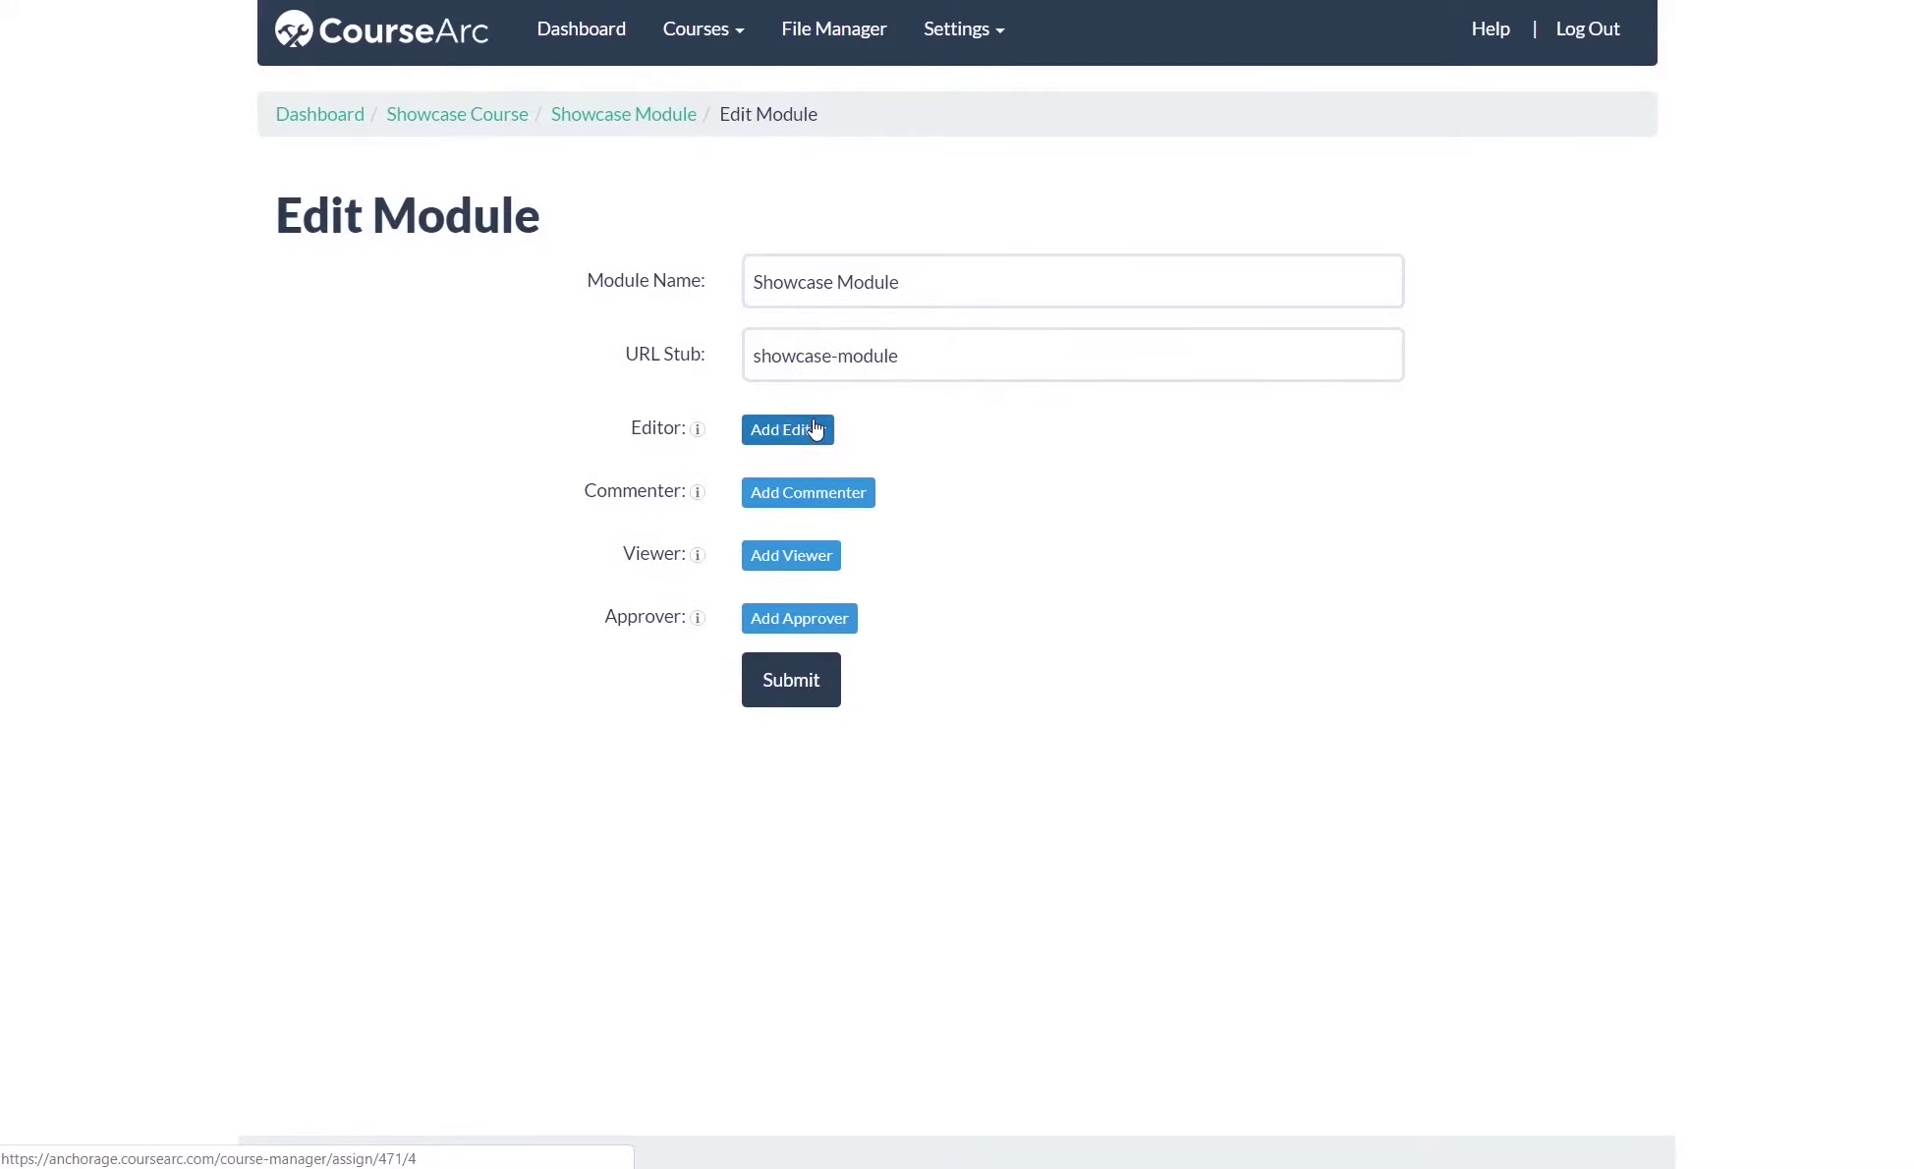
{"action": "left_click", "coordinate": [752, 435]}
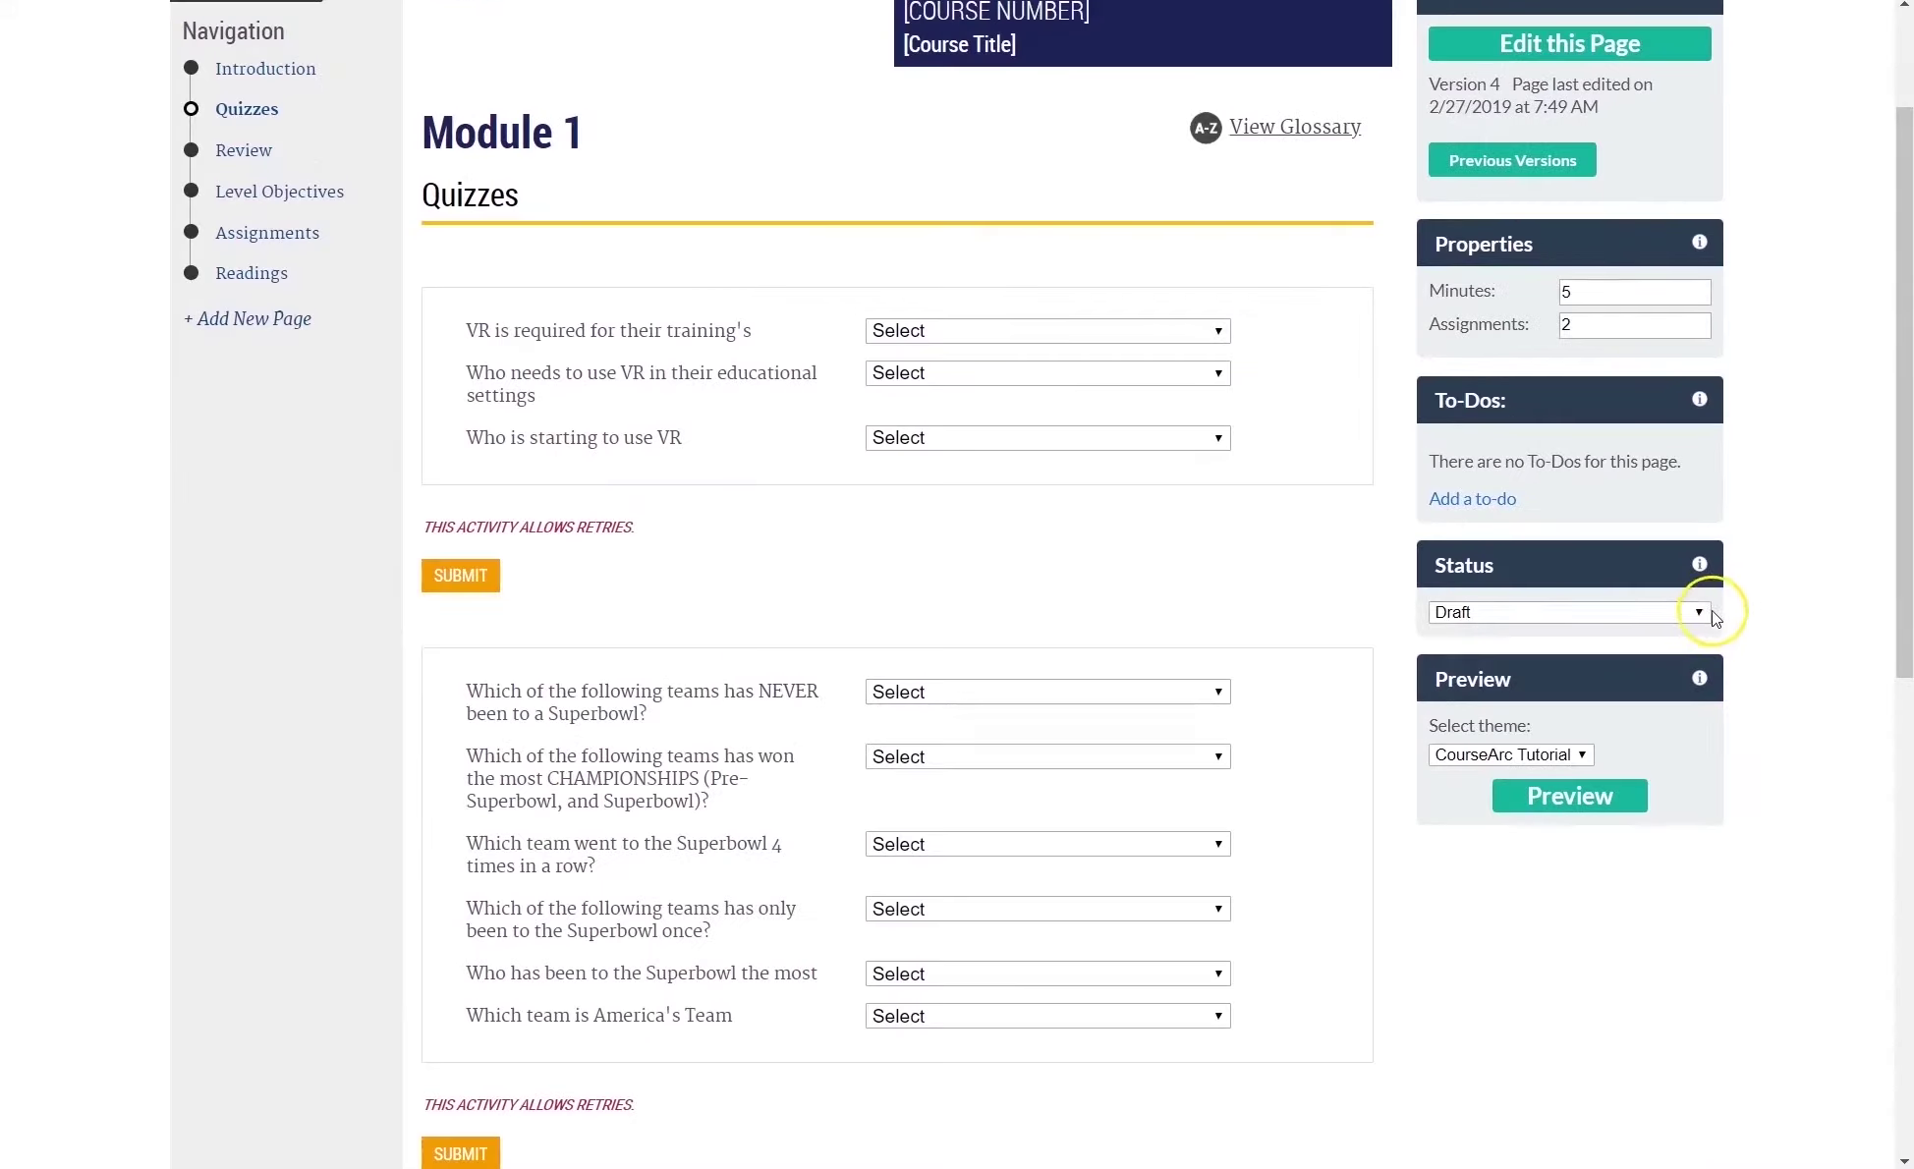
{"action": "left_click", "coordinate": [1706, 609]}
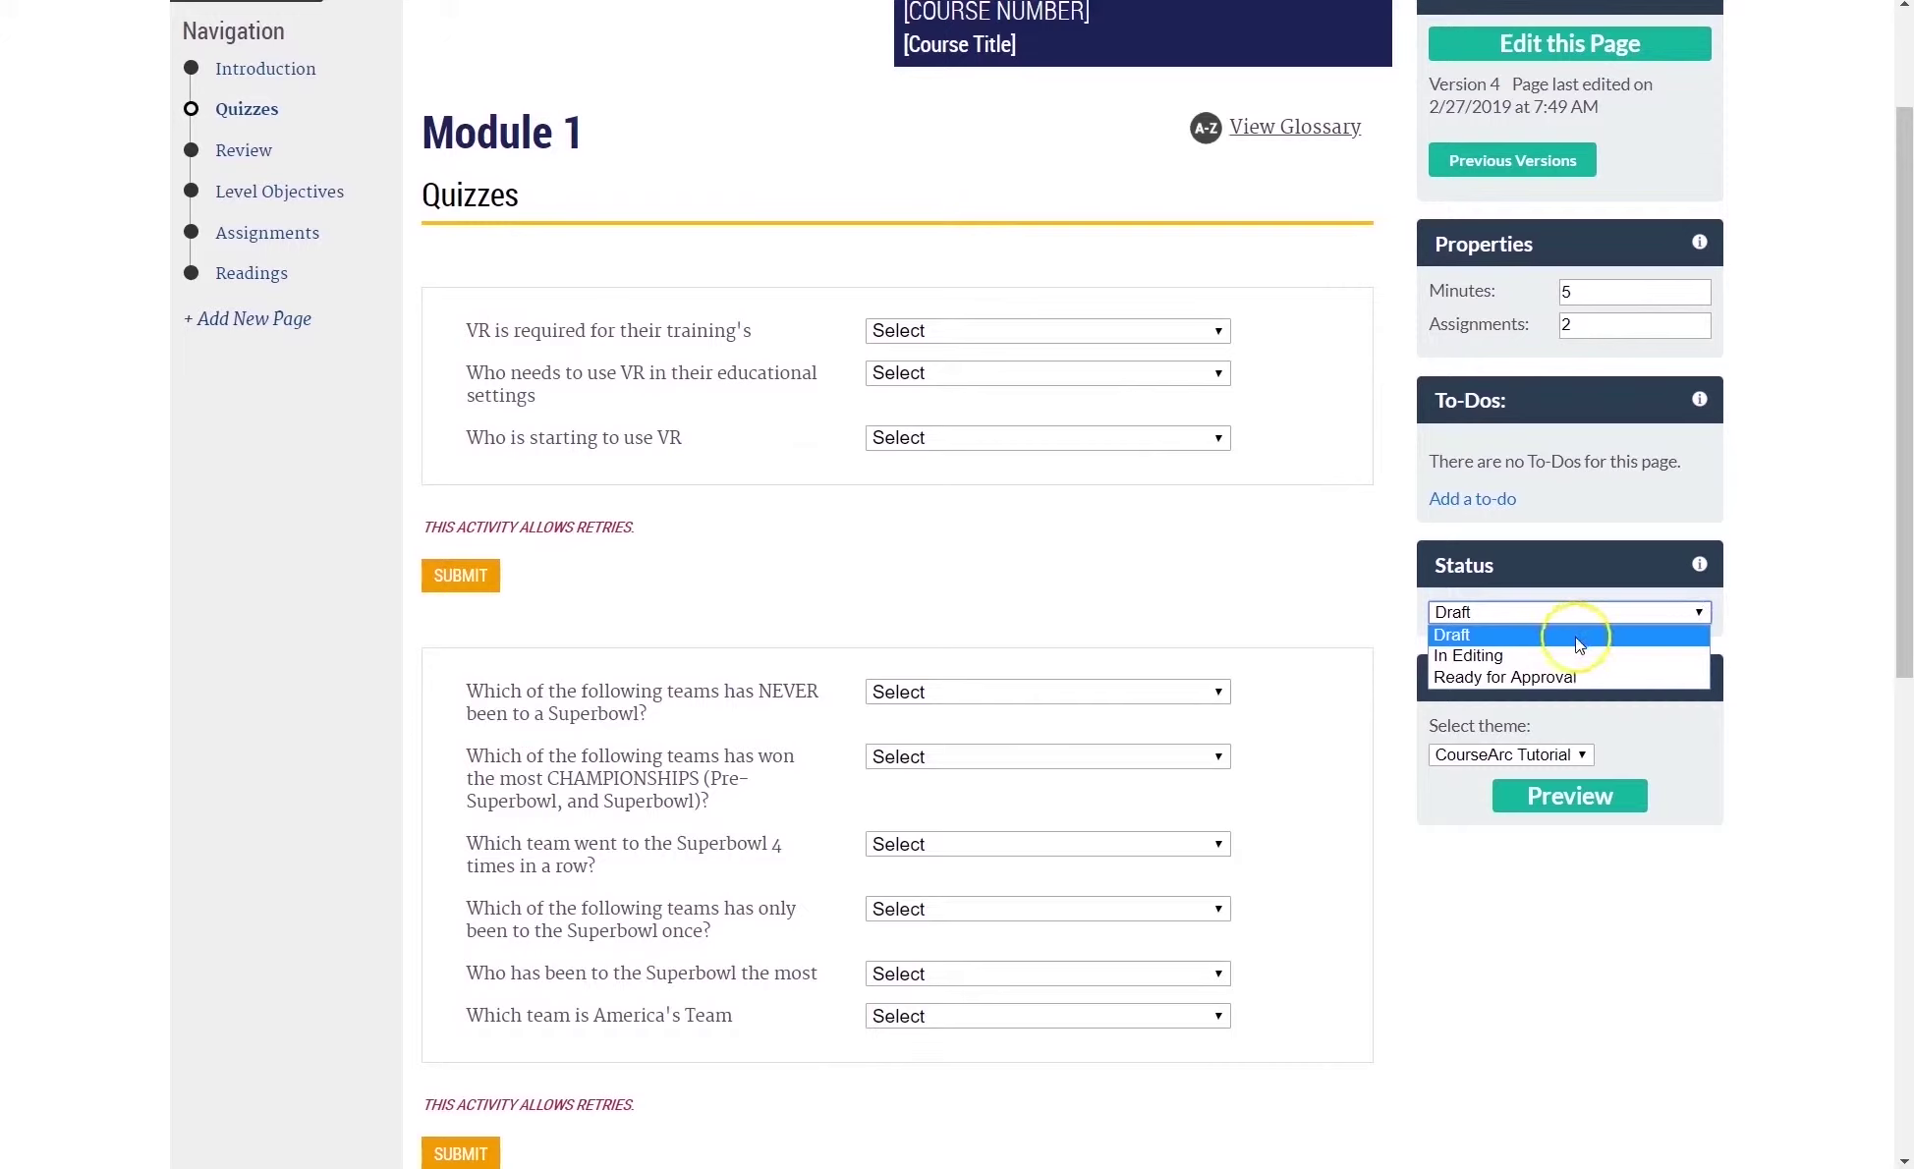
Step: Change the Quizzes page status from Draft to In Editing, then to Ready for Approval
{"action": "left_click", "coordinate": [1469, 635]}
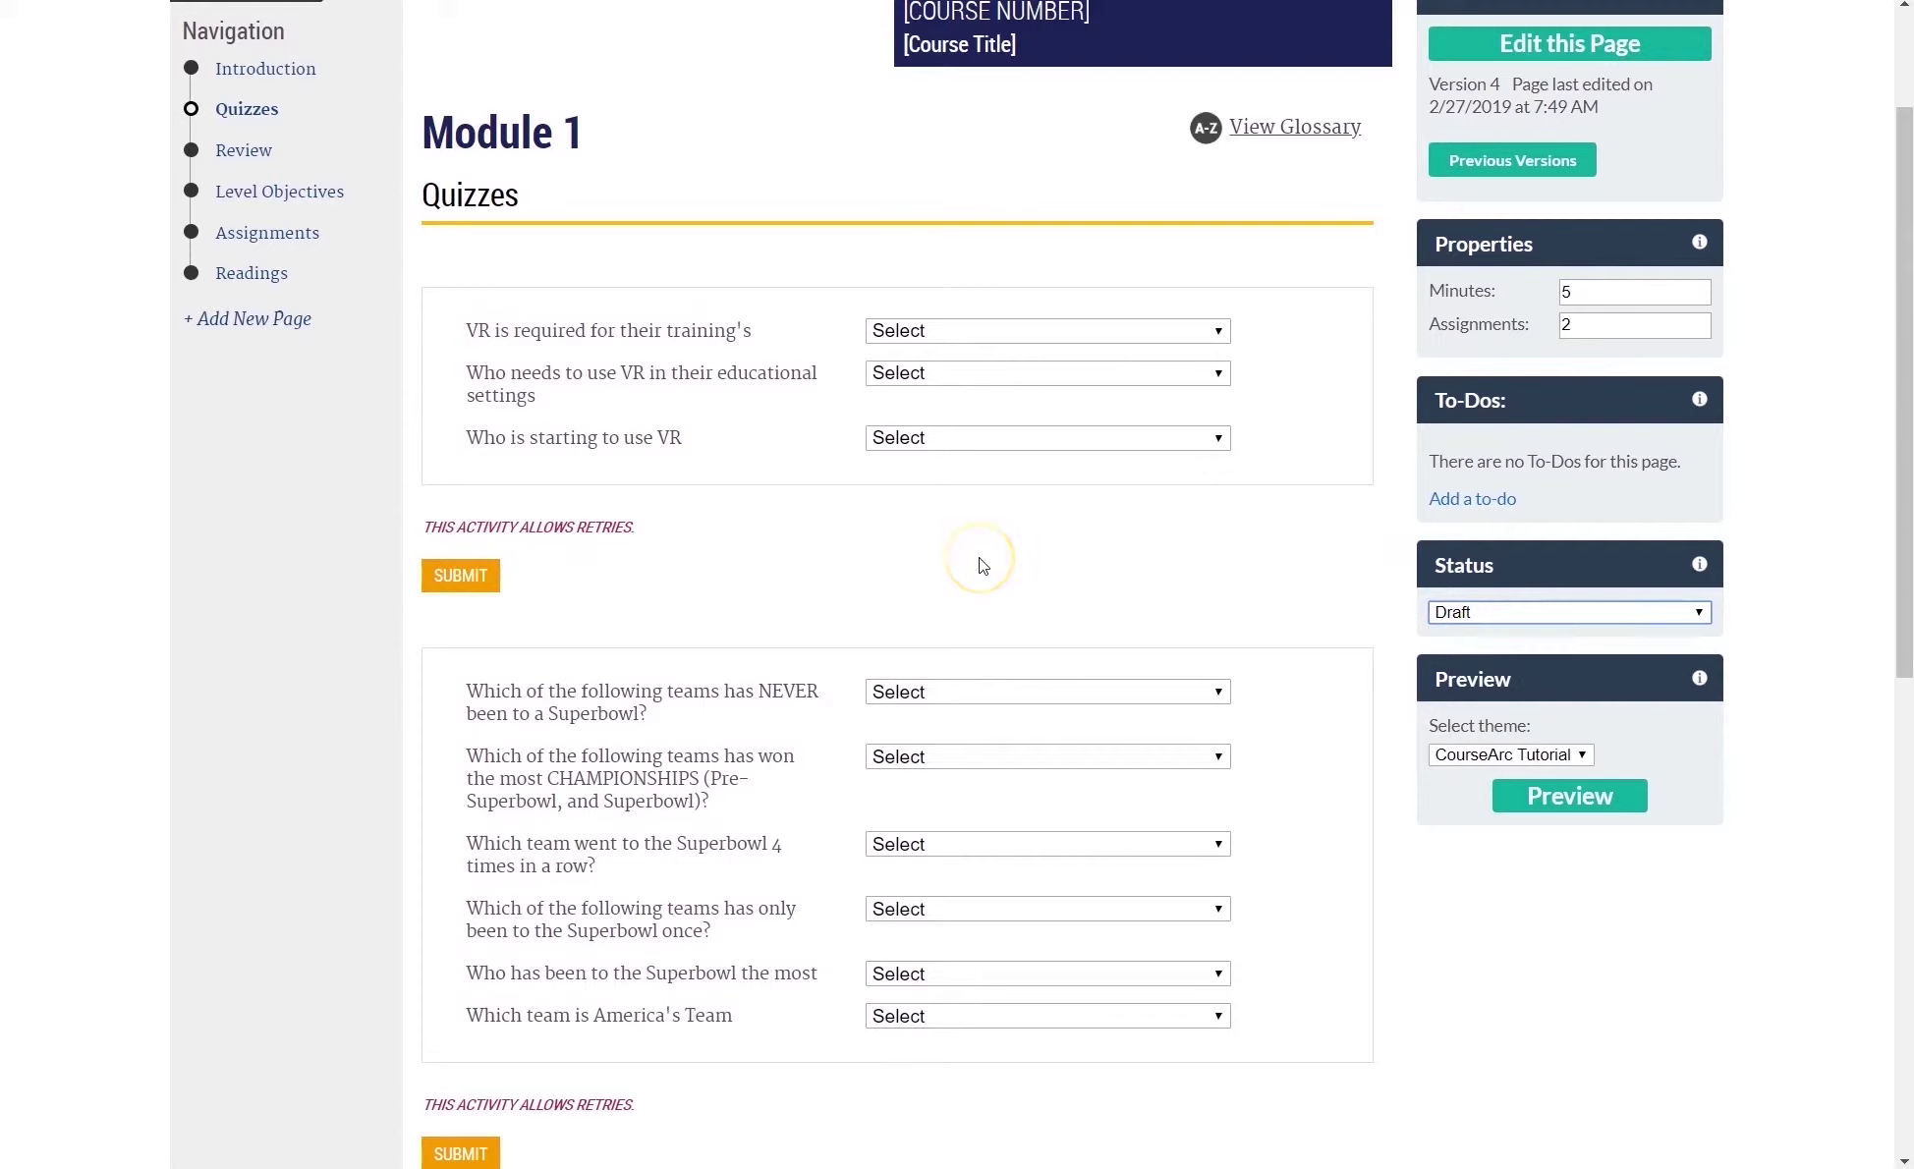
{"action": "left_click", "coordinate": [1292, 634]}
{"action": "left_click", "coordinate": [1428, 621]}
{"action": "left_click", "coordinate": [1445, 659]}
{"action": "left_click", "coordinate": [1485, 625]}
{"action": "left_click", "coordinate": [1495, 672]}
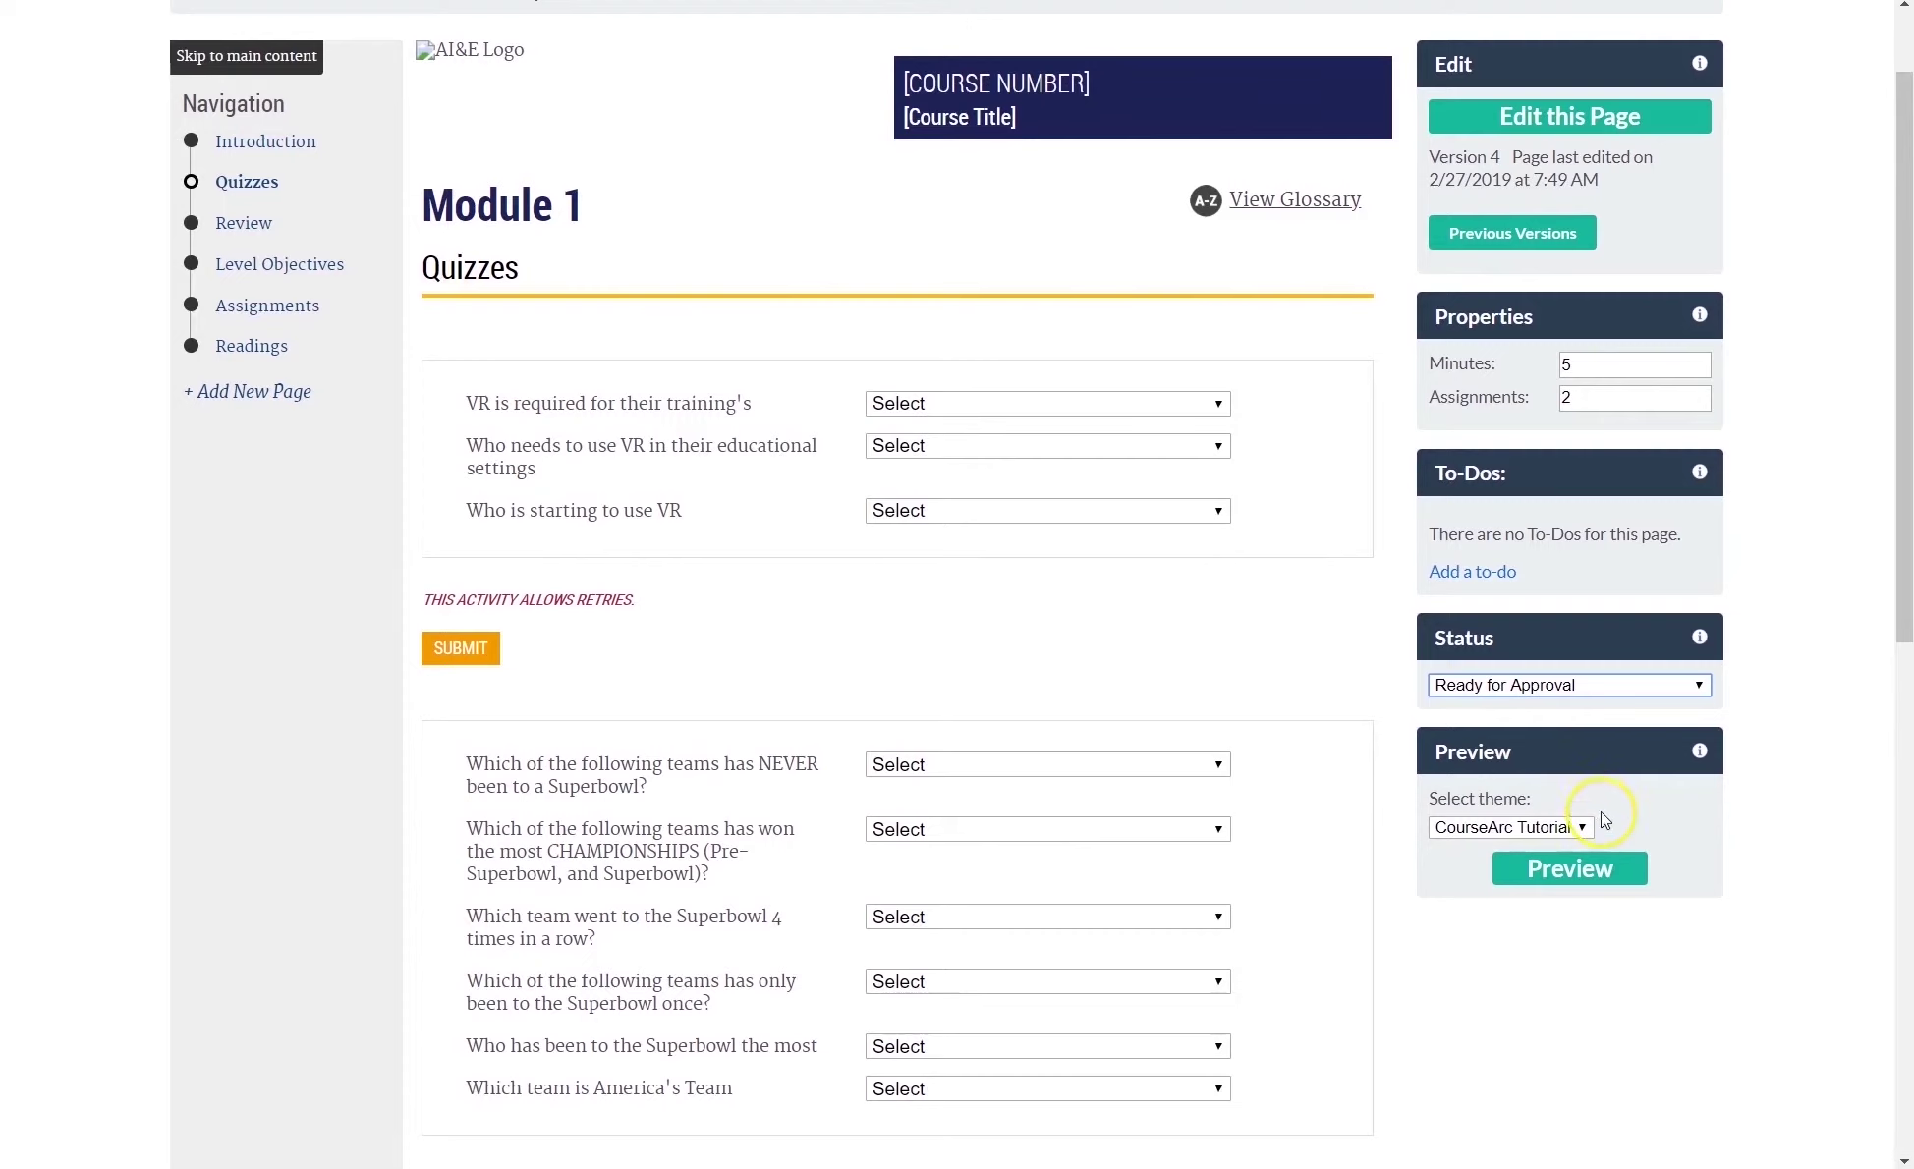
{"action": "left_click", "coordinate": [1575, 884]}
{"action": "scroll", "coordinate": [819, 469], "scroll_direction": "down", "scroll_amount": 3}
{"action": "scroll", "coordinate": [815, 462], "scroll_direction": "up", "scroll_amount": 3}
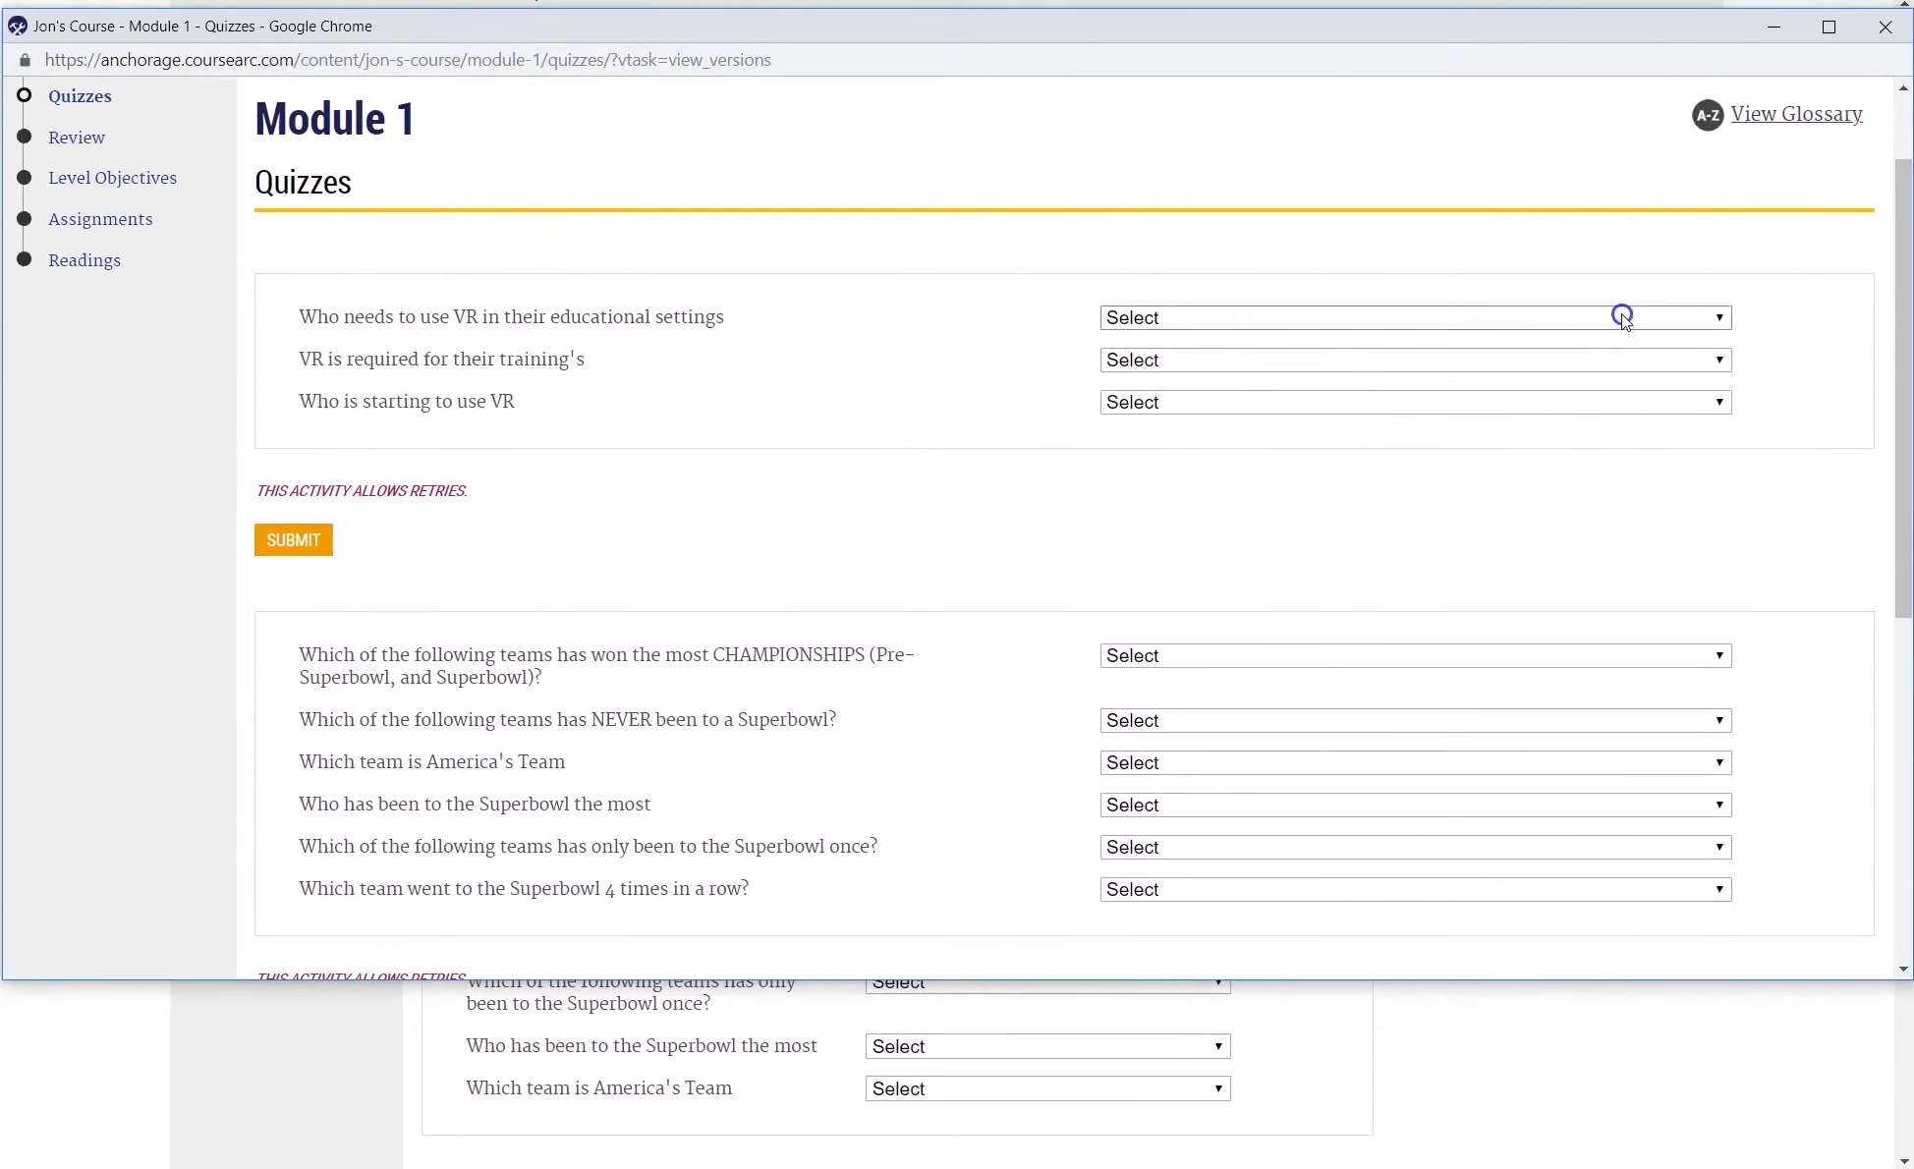
{"action": "left_click", "coordinate": [1295, 319]}
{"action": "left_click", "coordinate": [1266, 366]}
{"action": "left_click", "coordinate": [1258, 360]}
{"action": "left_click", "coordinate": [1154, 441]}
{"action": "left_click", "coordinate": [1180, 401]}
{"action": "left_click", "coordinate": [1153, 491]}
{"action": "left_click", "coordinate": [292, 542]}
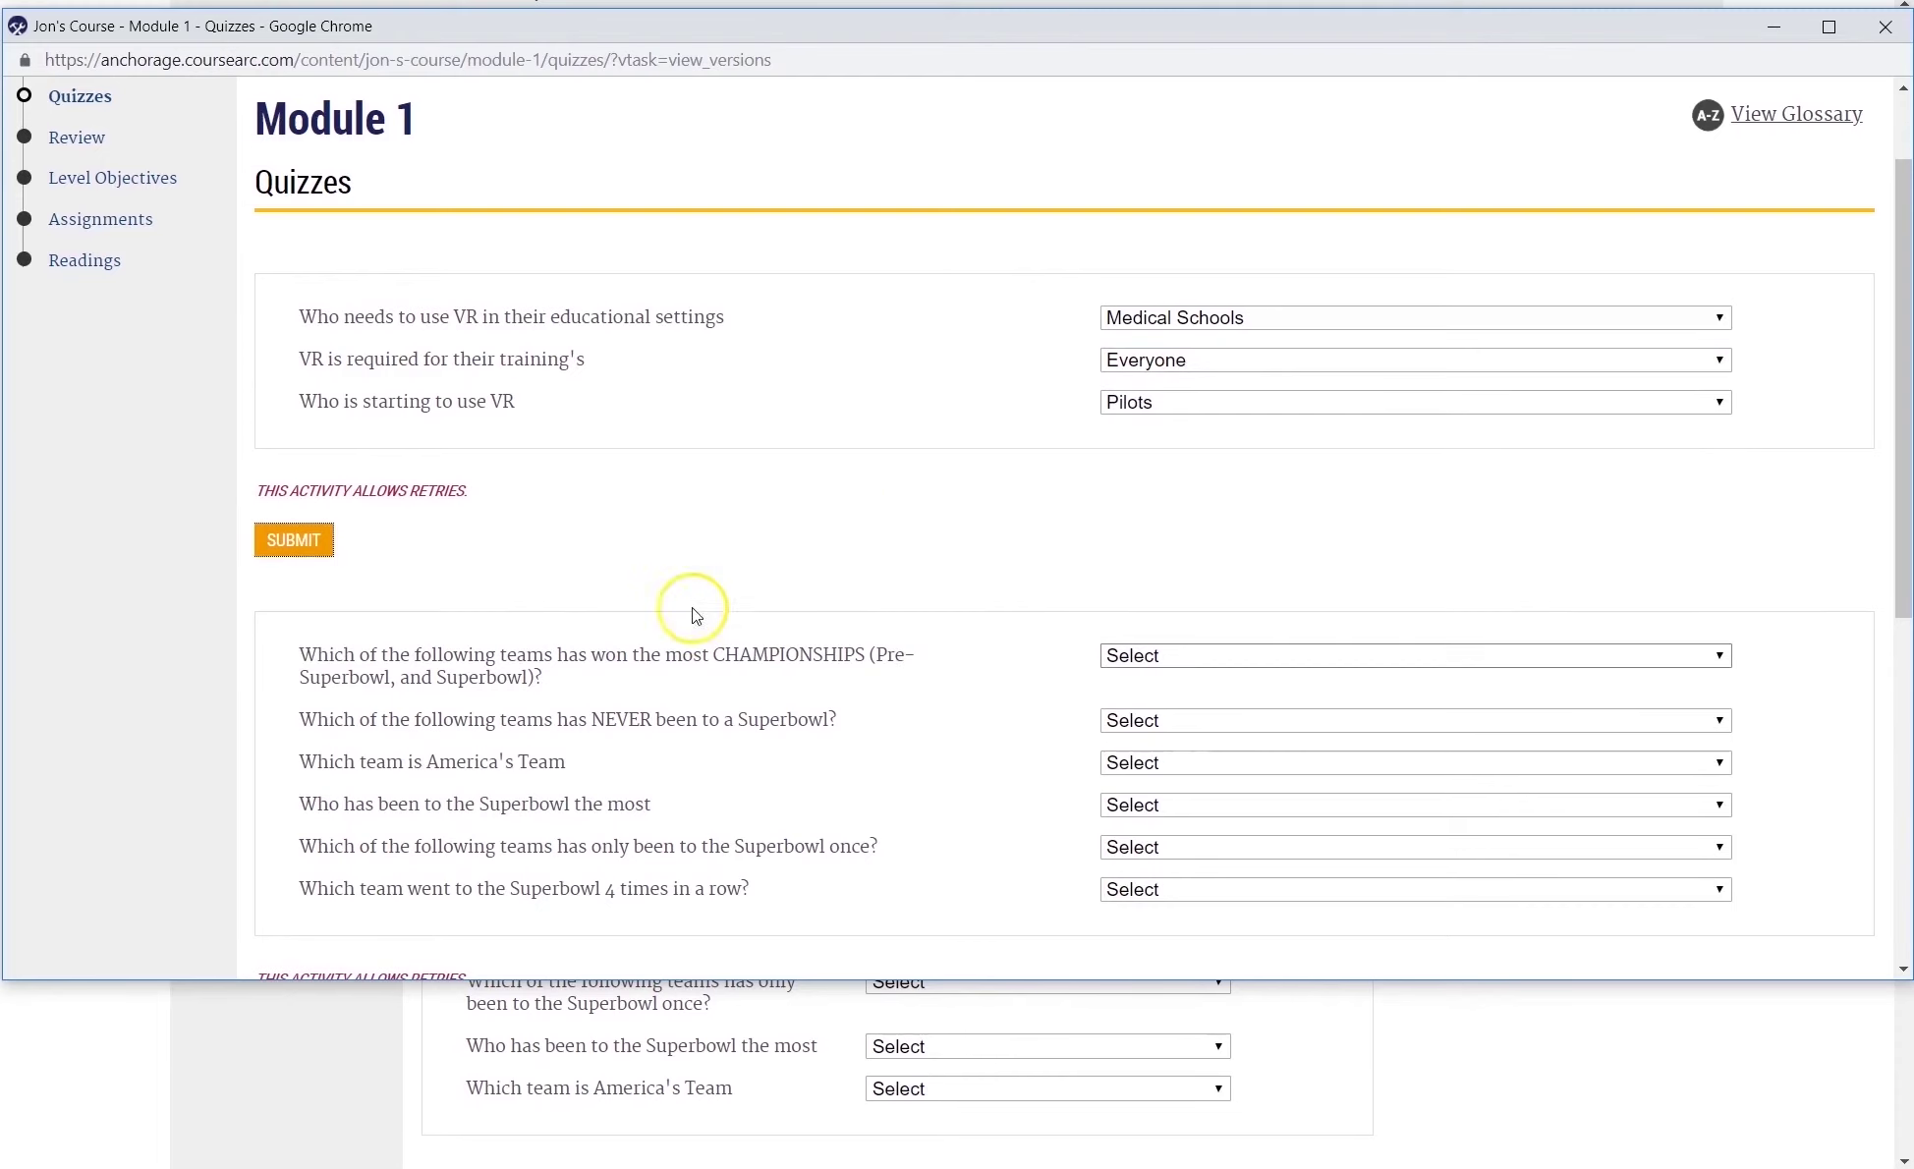
{"action": "scroll", "coordinate": [1119, 426], "scroll_direction": "down", "scroll_amount": 3}
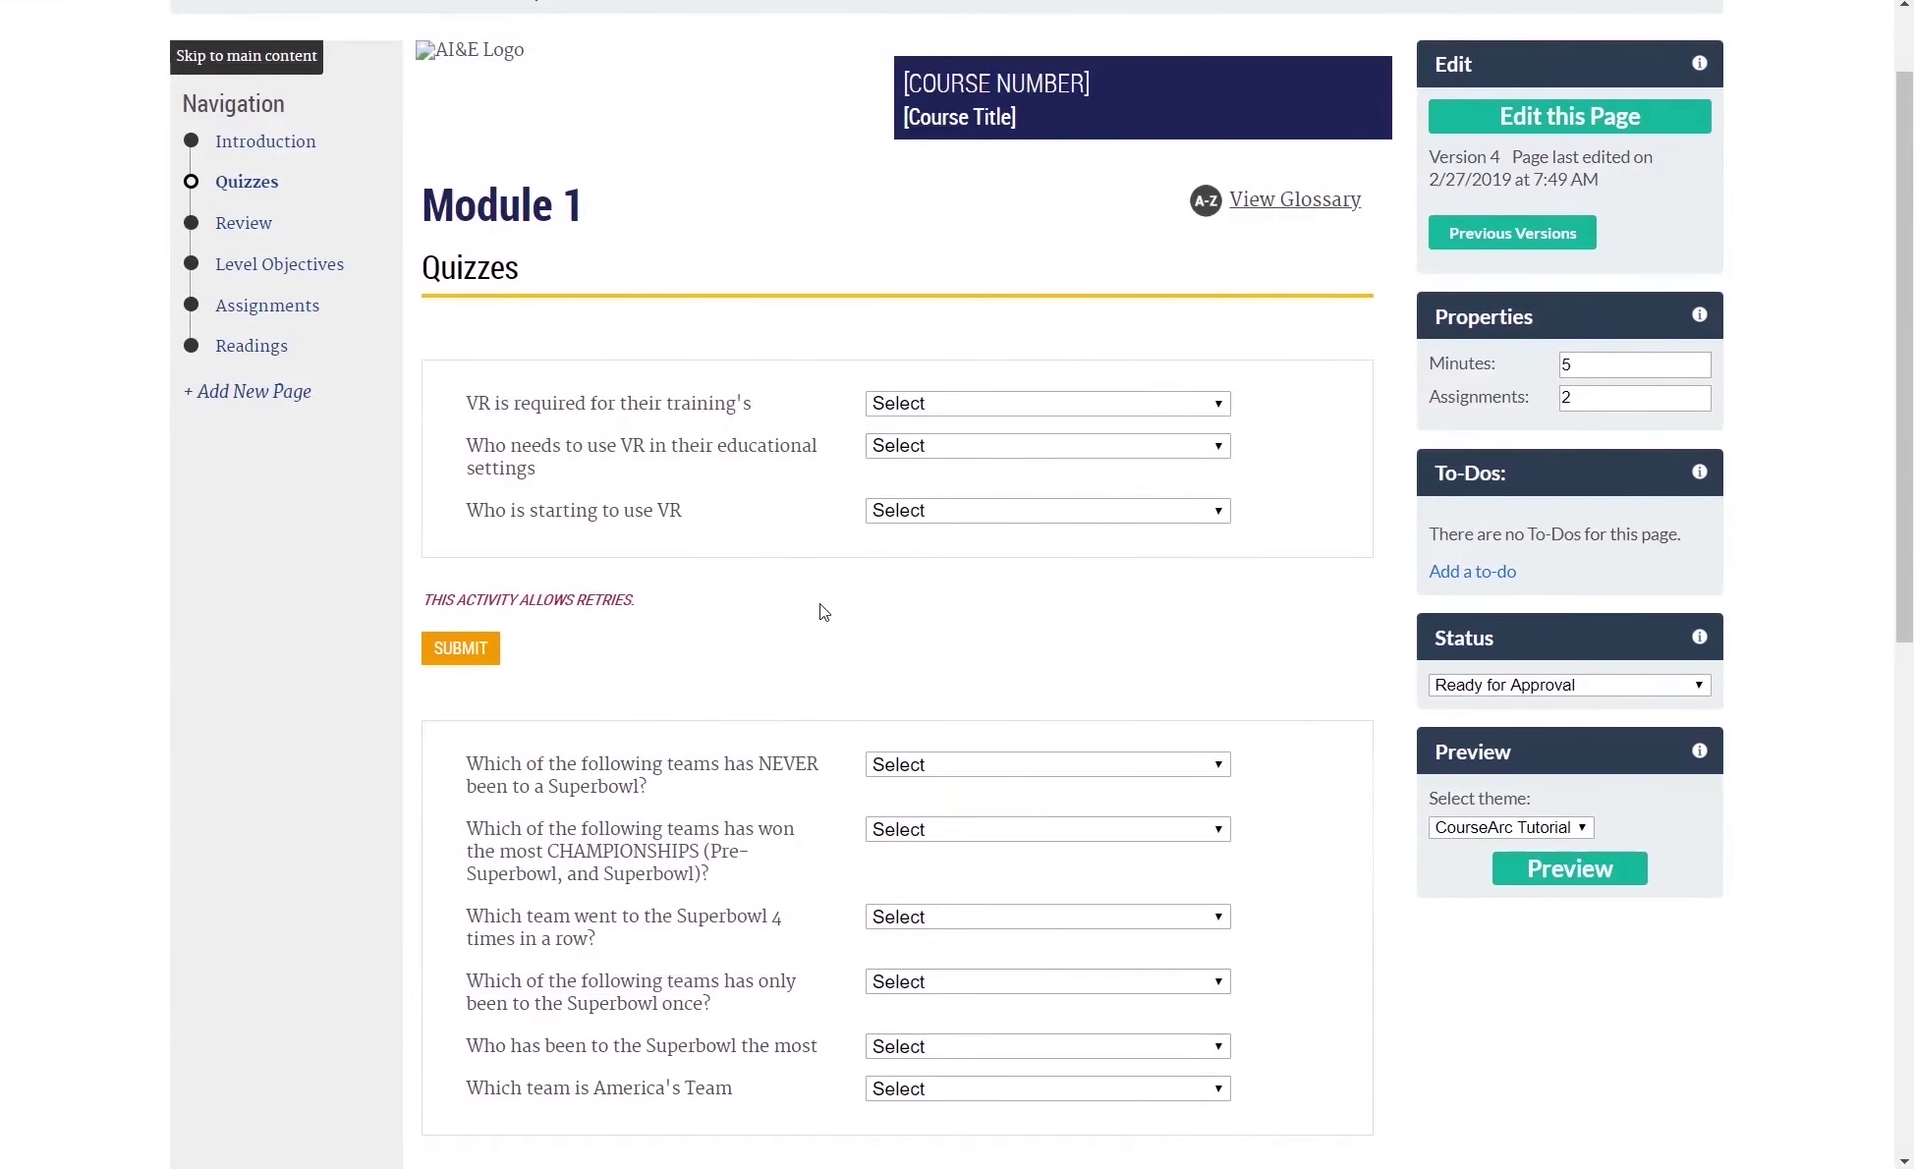